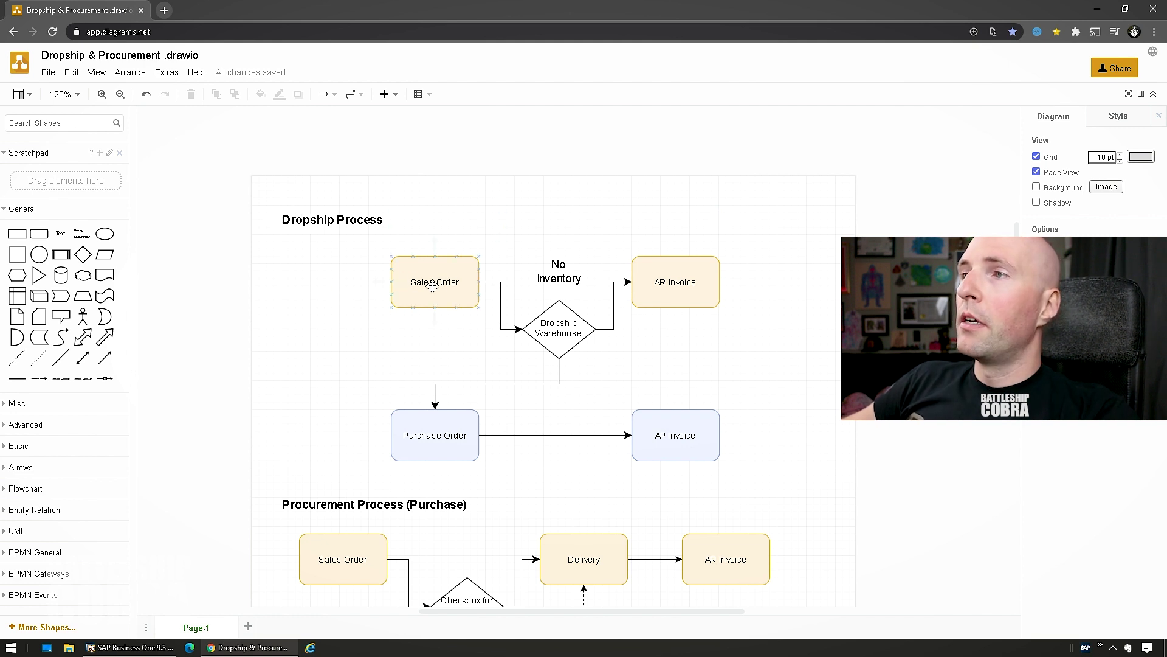
Walk through the Sales Order, Dropship Warehouse, No Inventory and AR Invoice shapes, then return to SAP Business One.
click(451, 267)
click(426, 282)
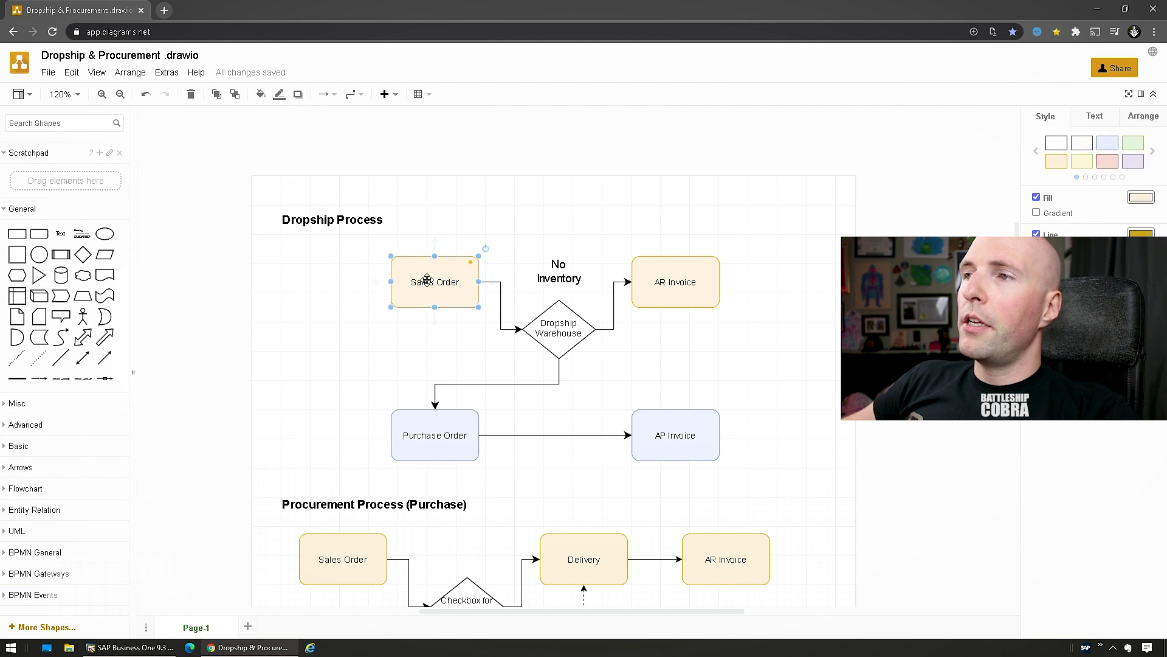
click(549, 334)
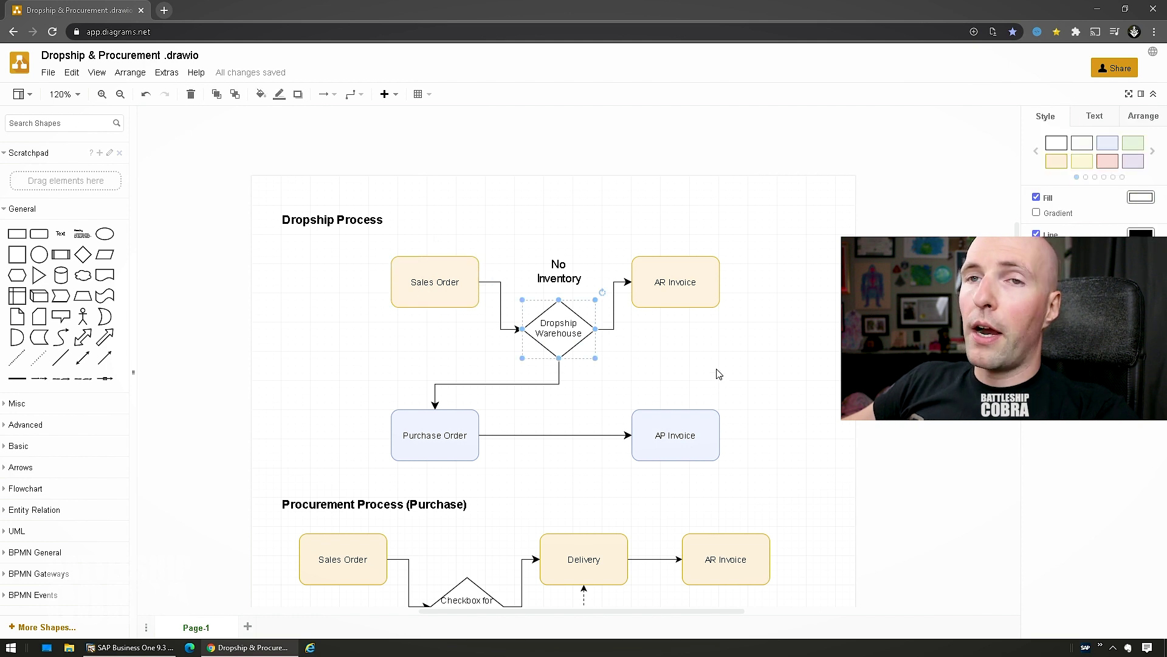
click(590, 352)
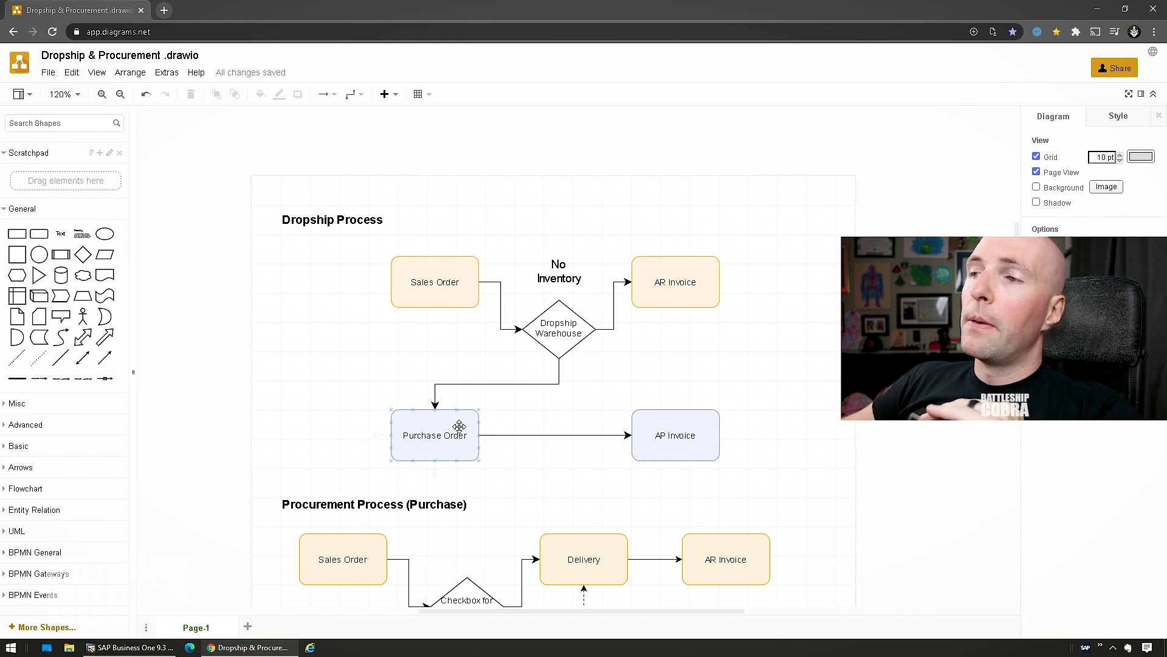
click(439, 282)
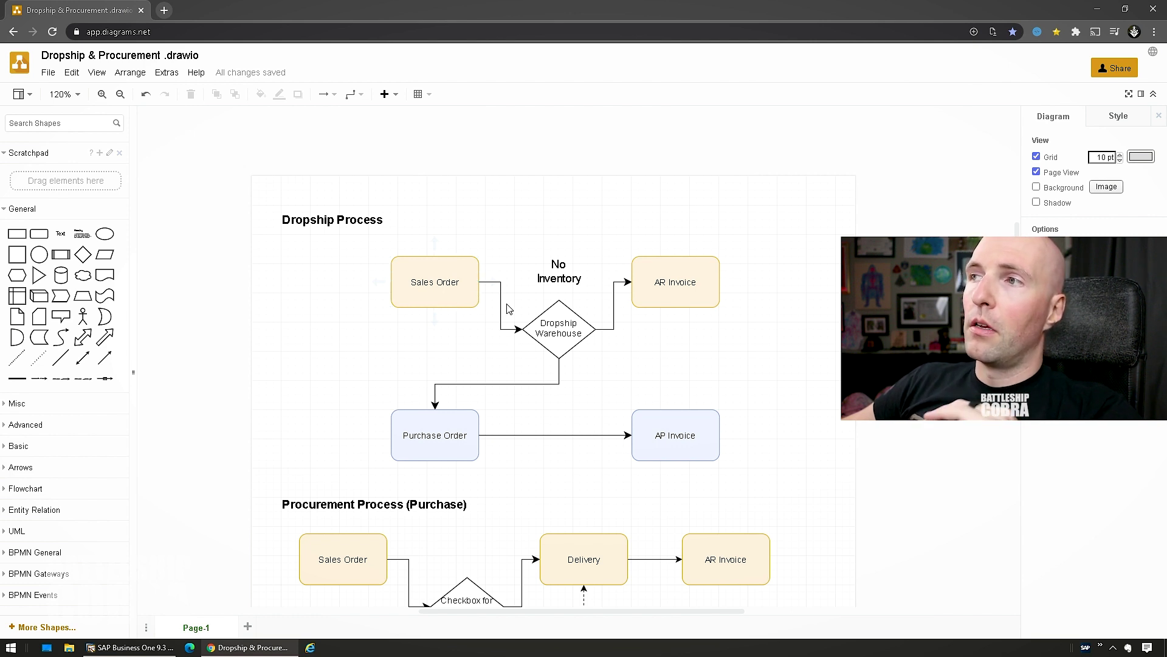
click(559, 272)
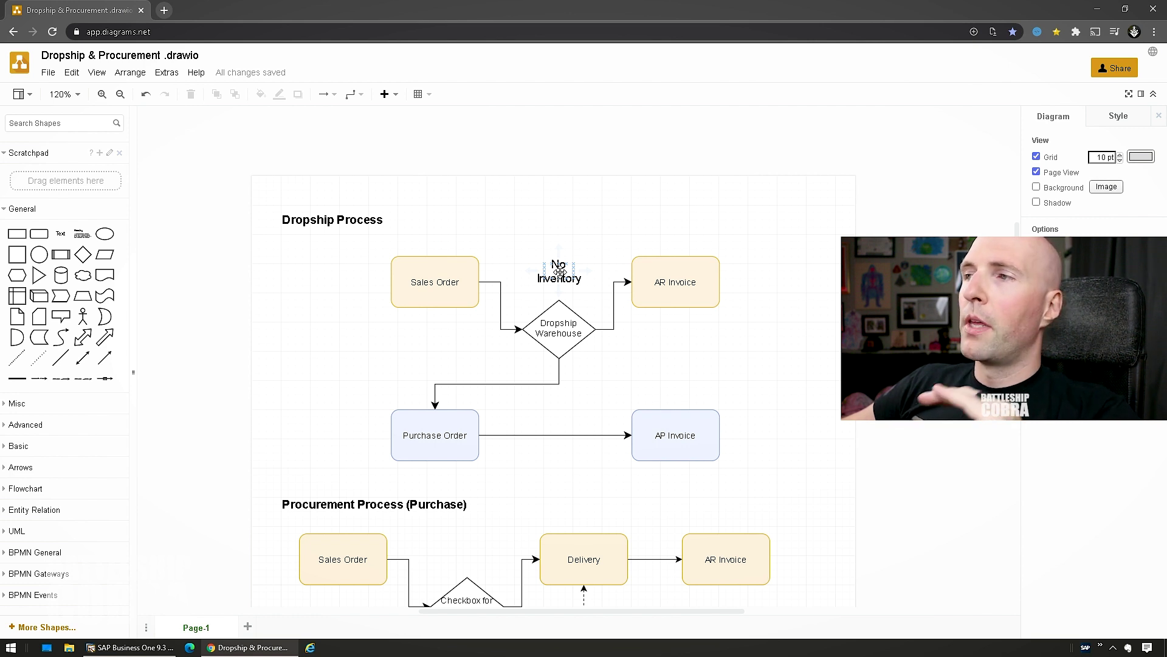
click(682, 276)
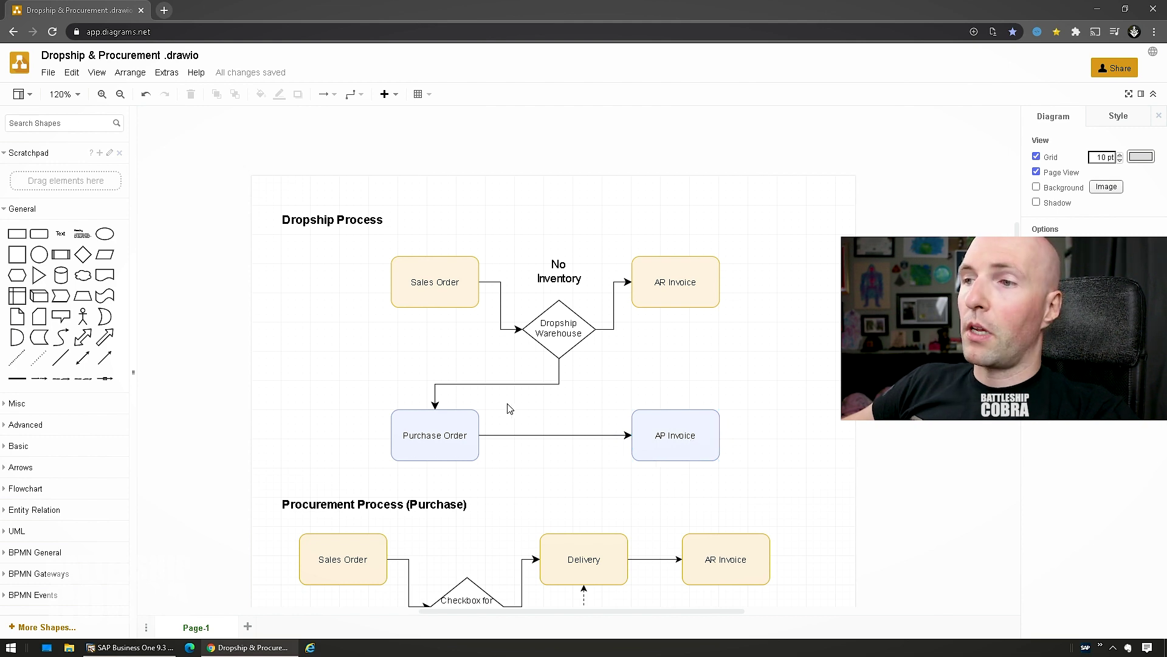
click(130, 648)
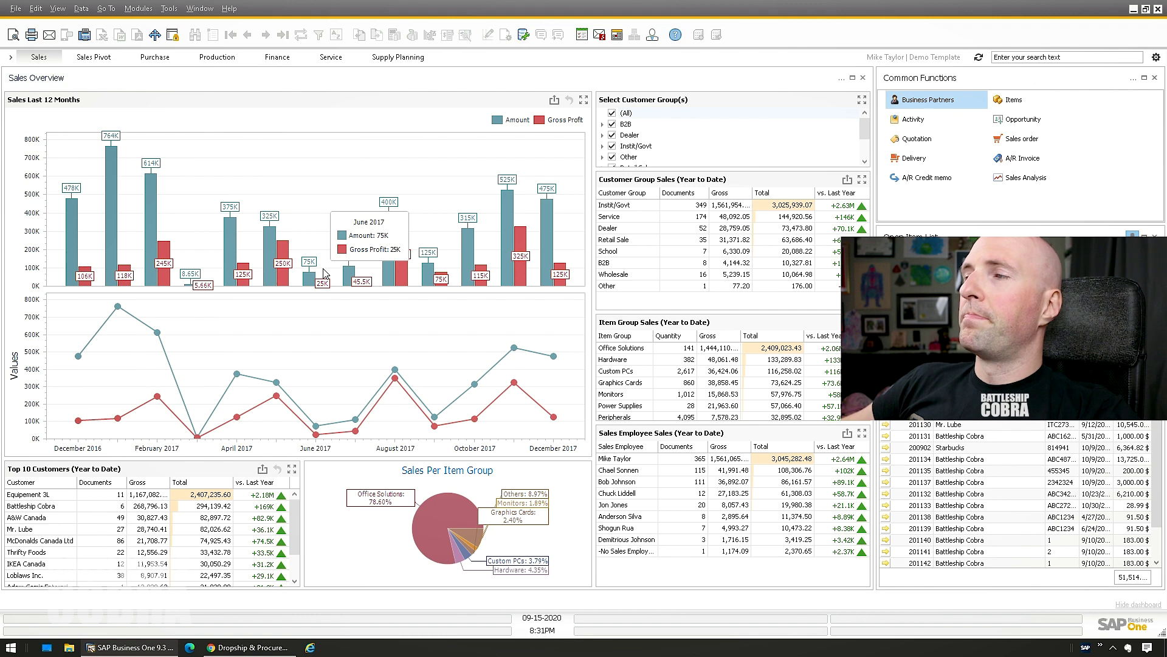
Start a new sales order for customer Battleship Cobra and review its addresses.
key(ctrl+shift+s)
text(battleshi)
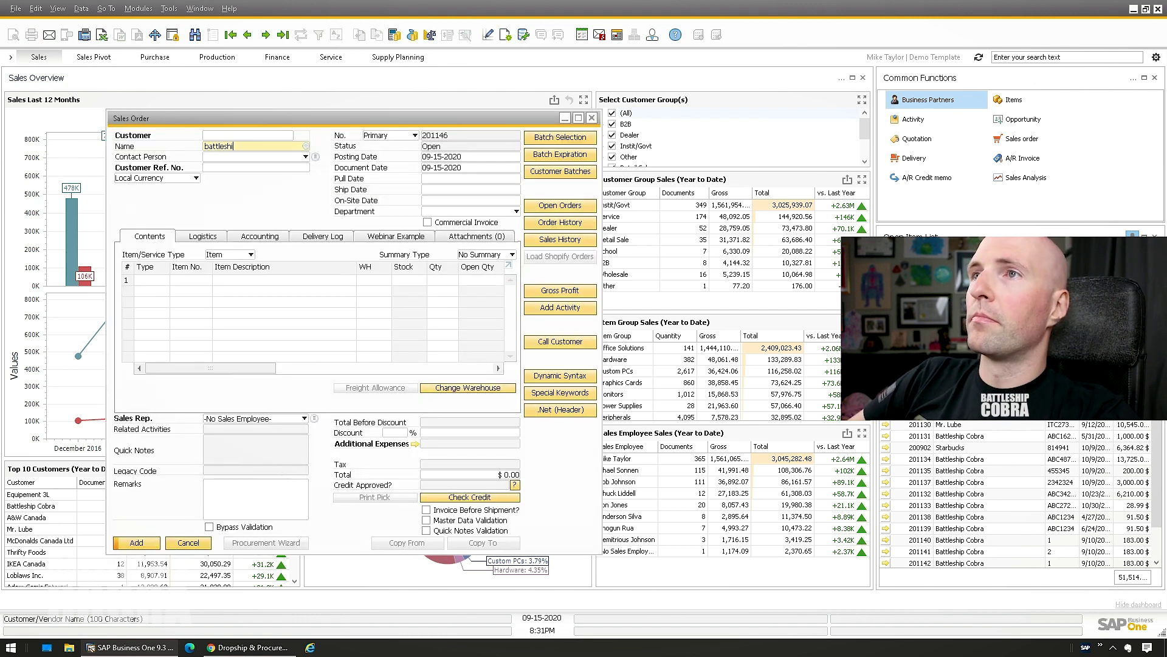
text(p Cobra)
key(Tab)
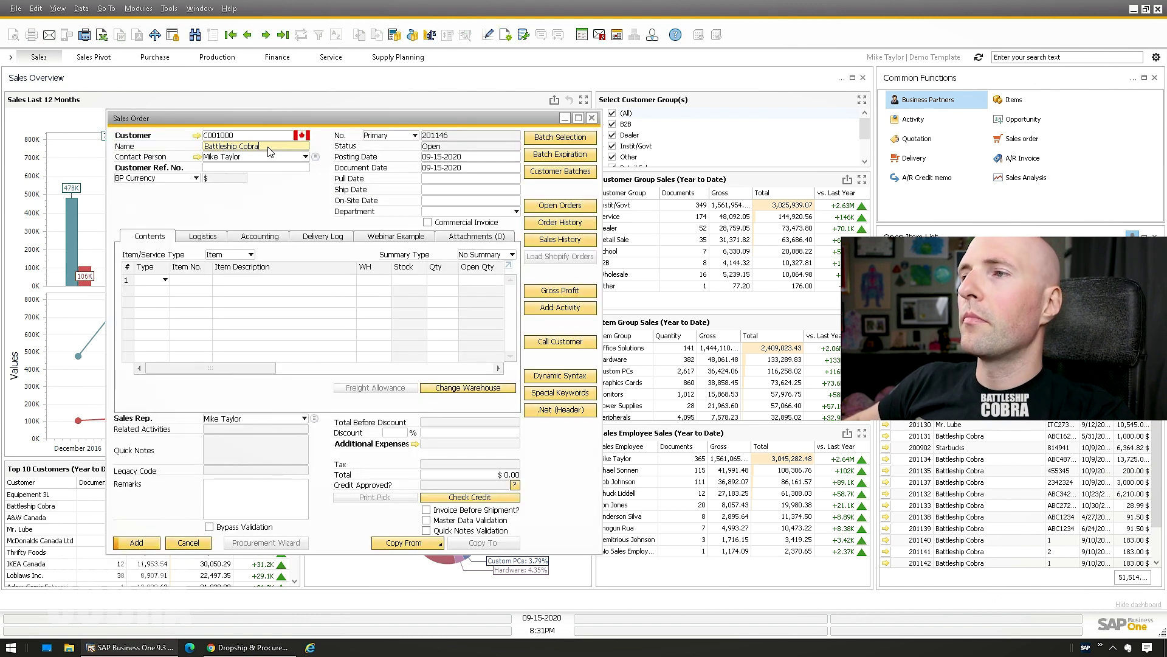
key(Return)
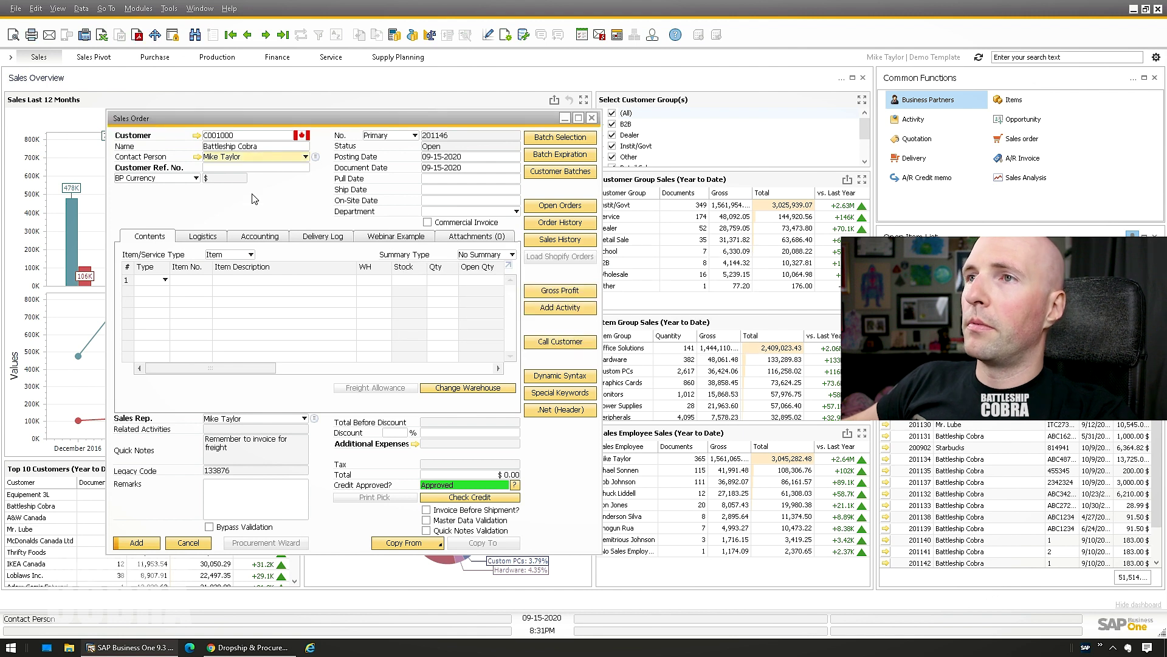
click(200, 237)
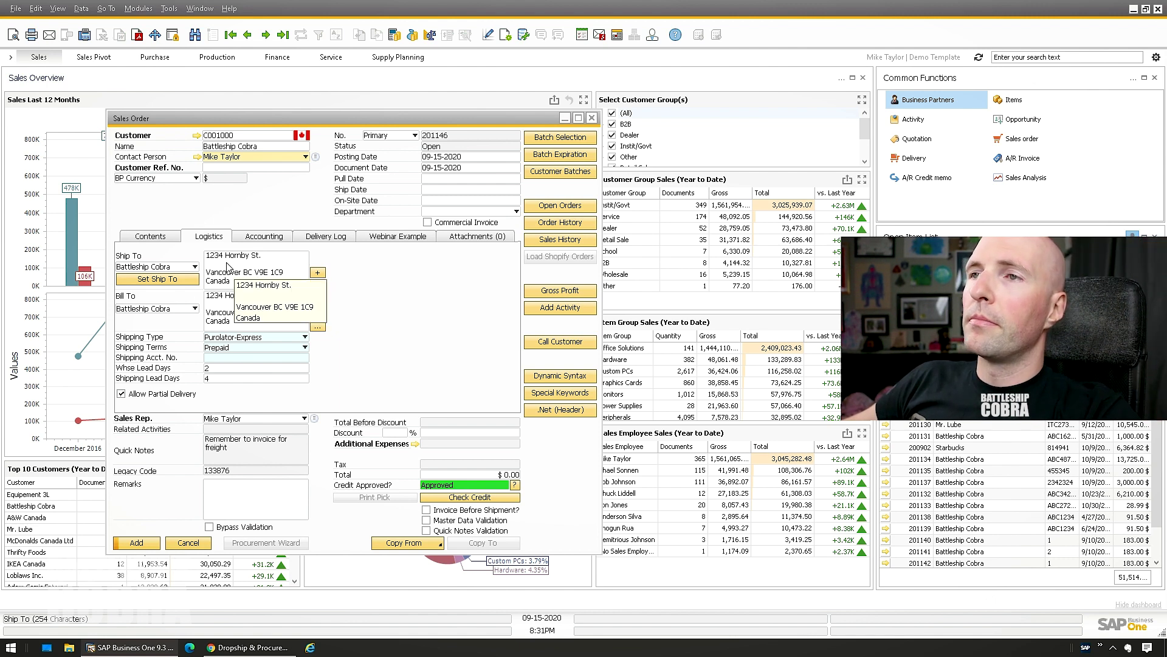
click(149, 237)
Add the Logitech K750 keyboard (item 041350) as row 1, keeping the original item.
click(189, 279)
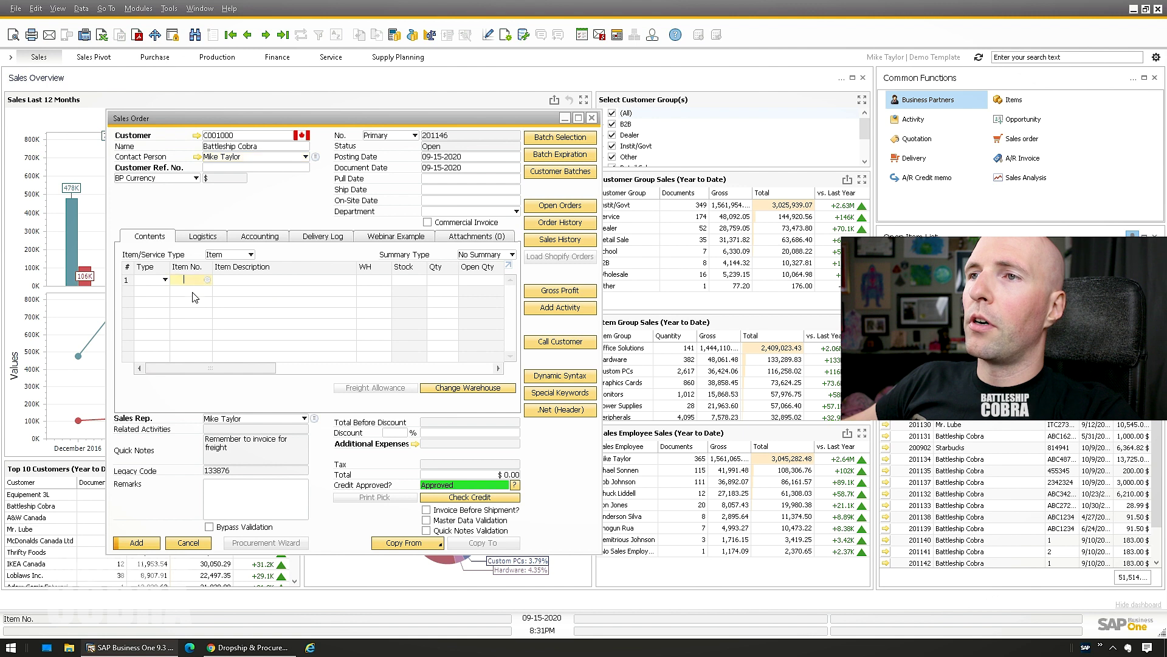
key(Tab)
double_click(465, 216)
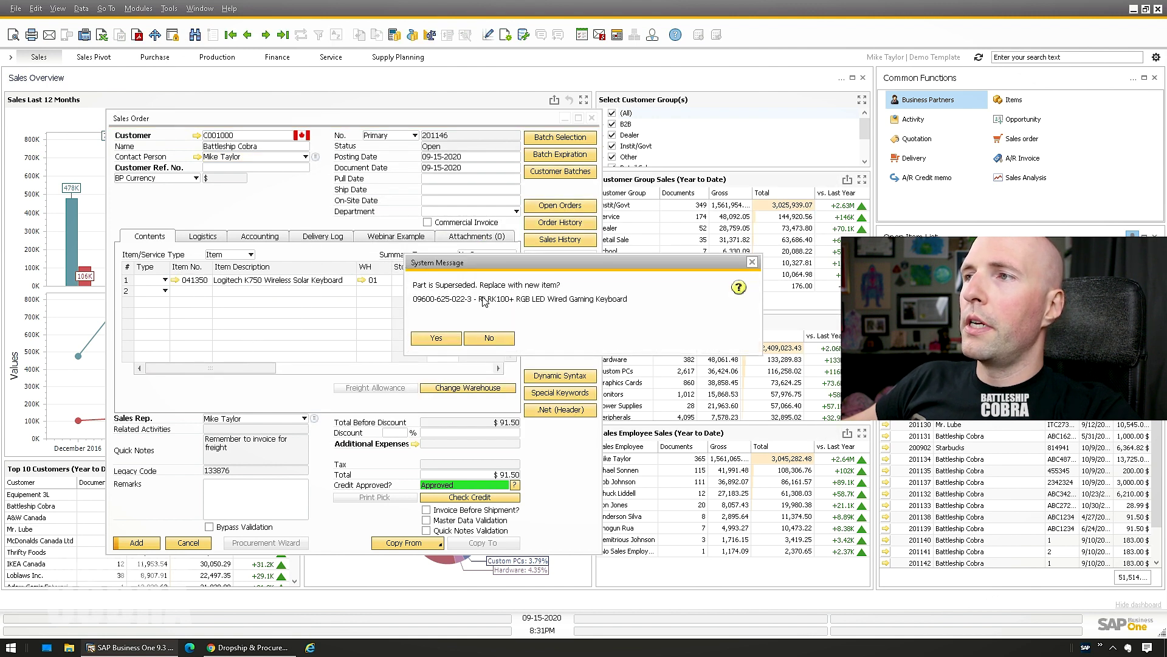
click(488, 338)
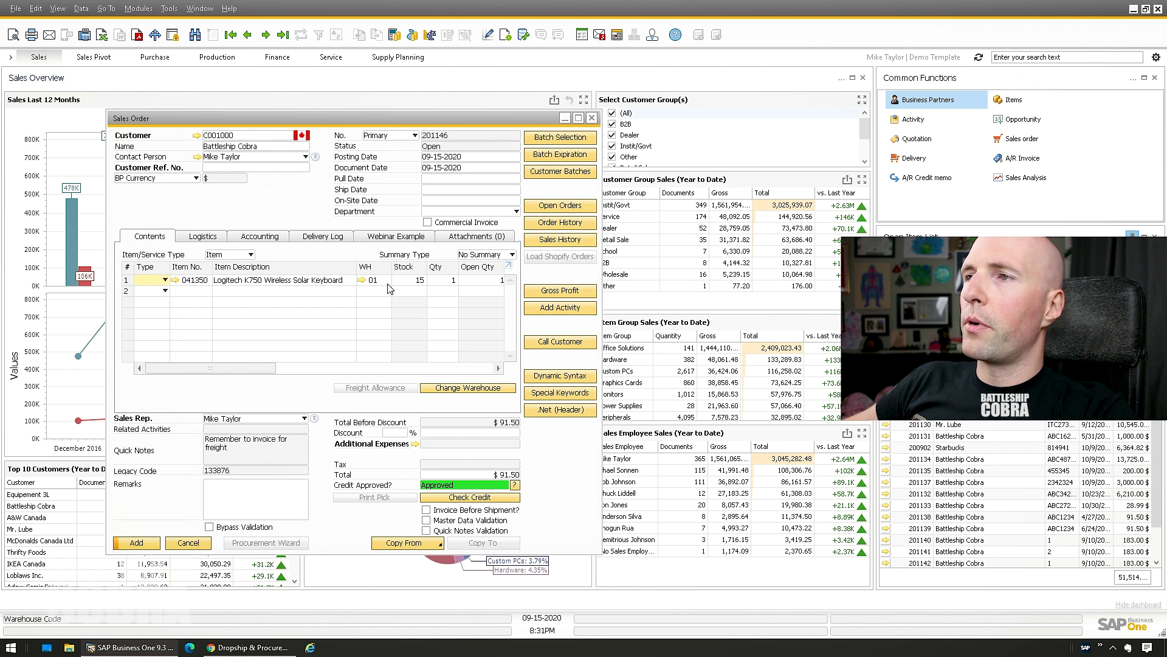
Set pull and ship dates to 10-15-2020 and row 1's warehouse to DS.
click(433, 178)
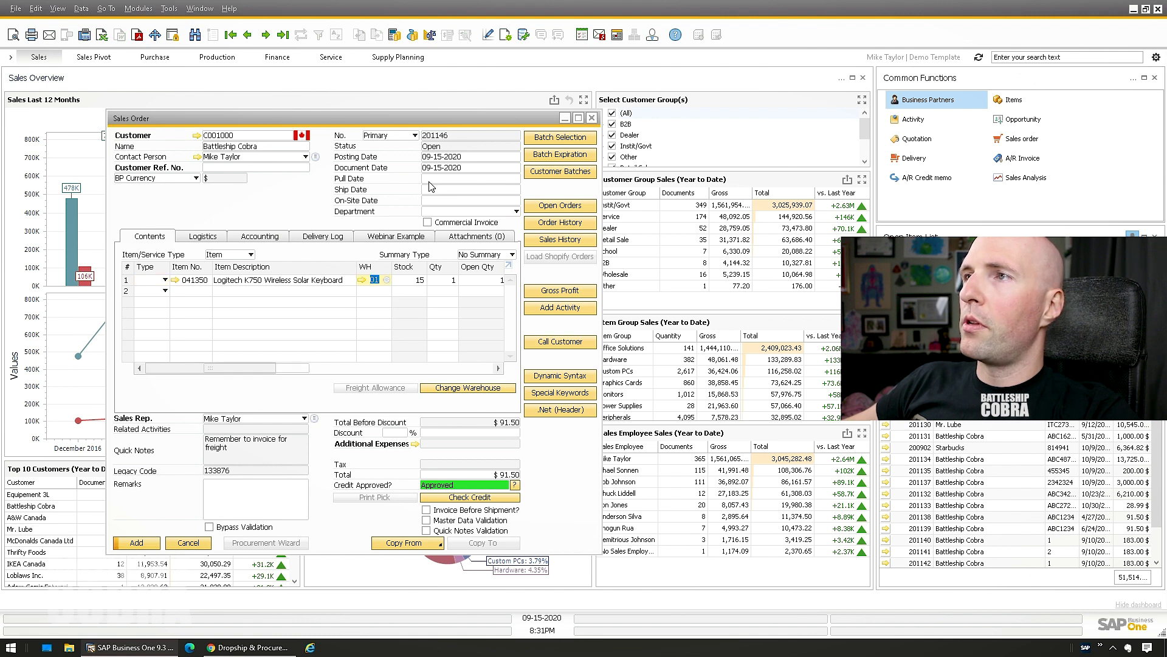
text(1015)
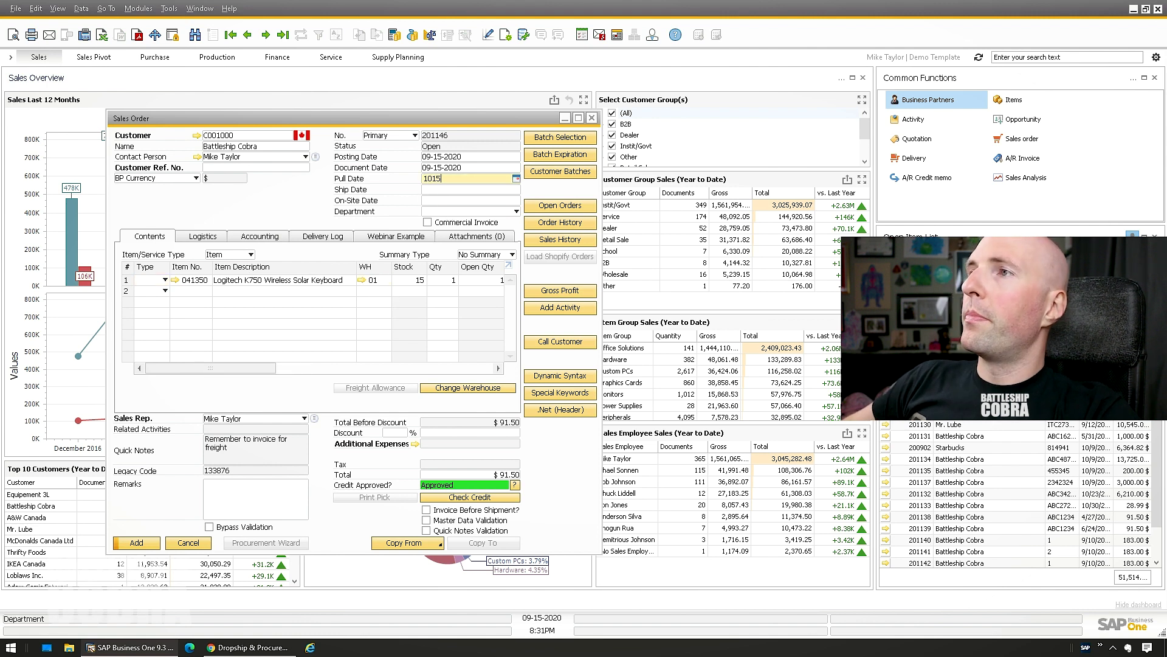
key(Tab)
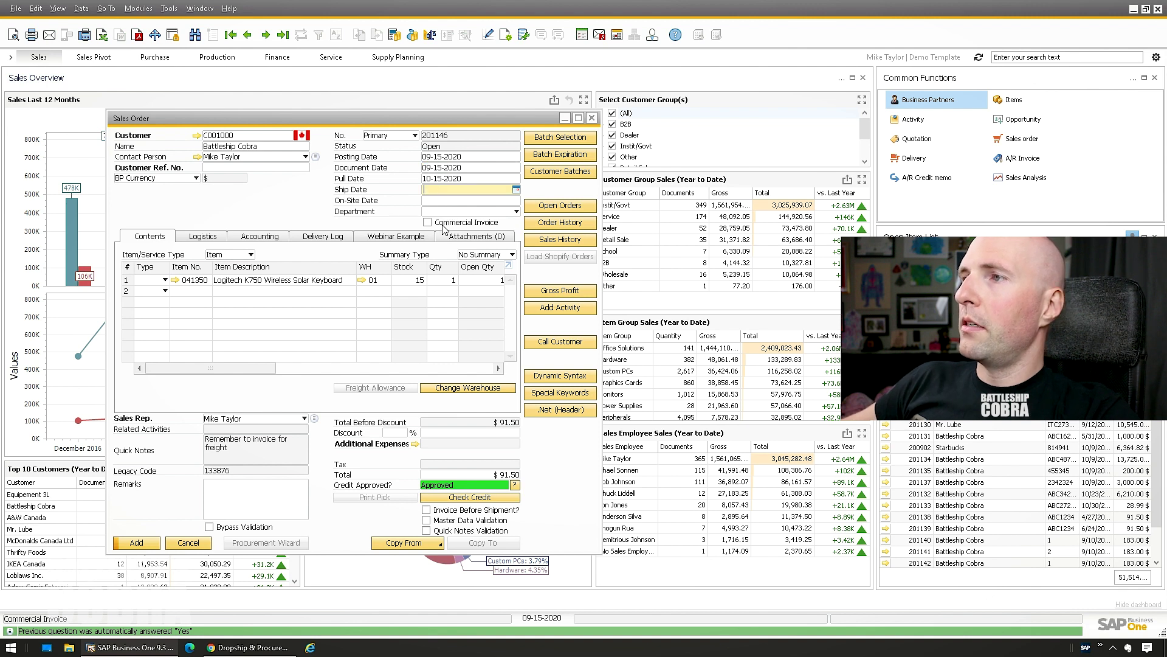
key(Tab)
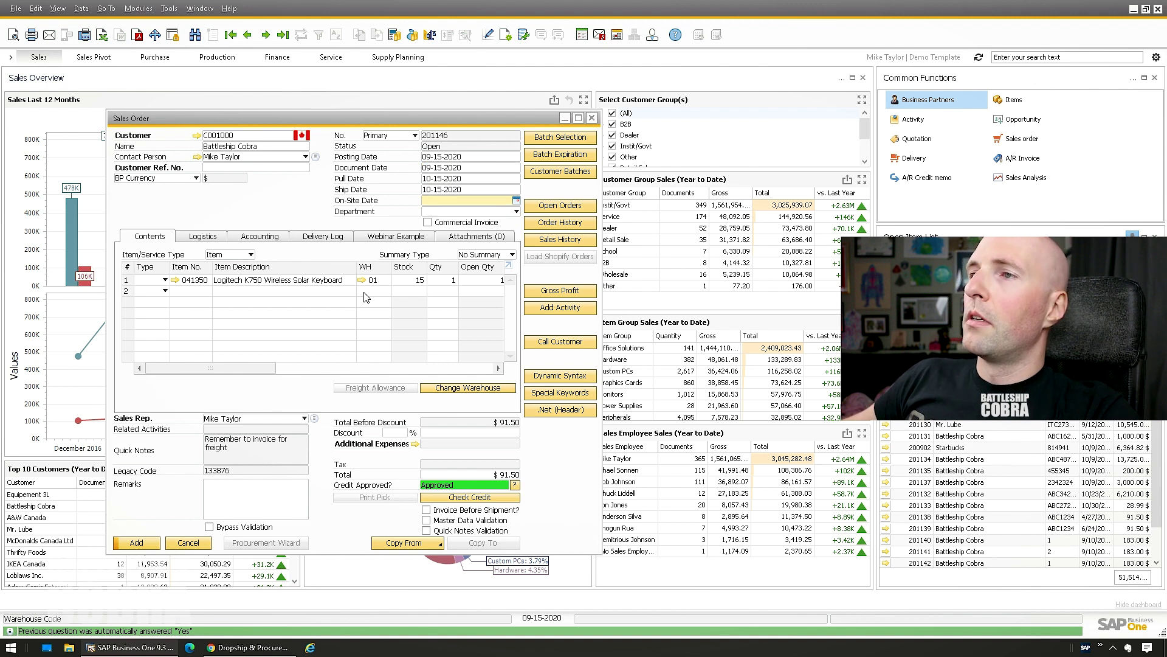
click(374, 280)
text(DS)
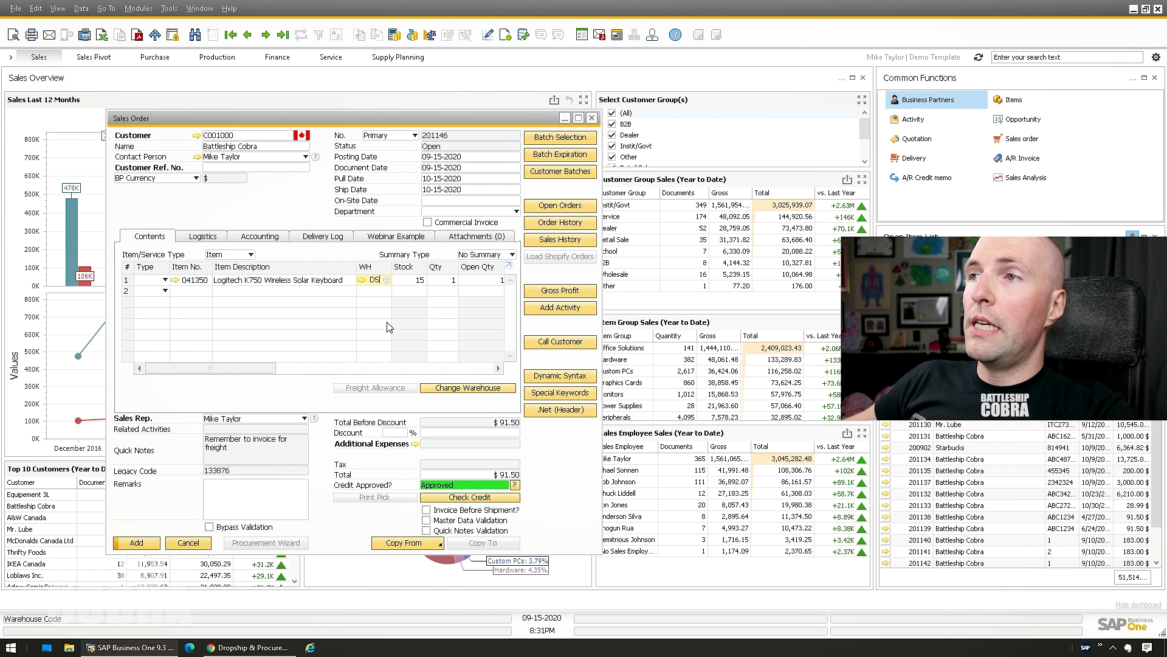
key(Tab)
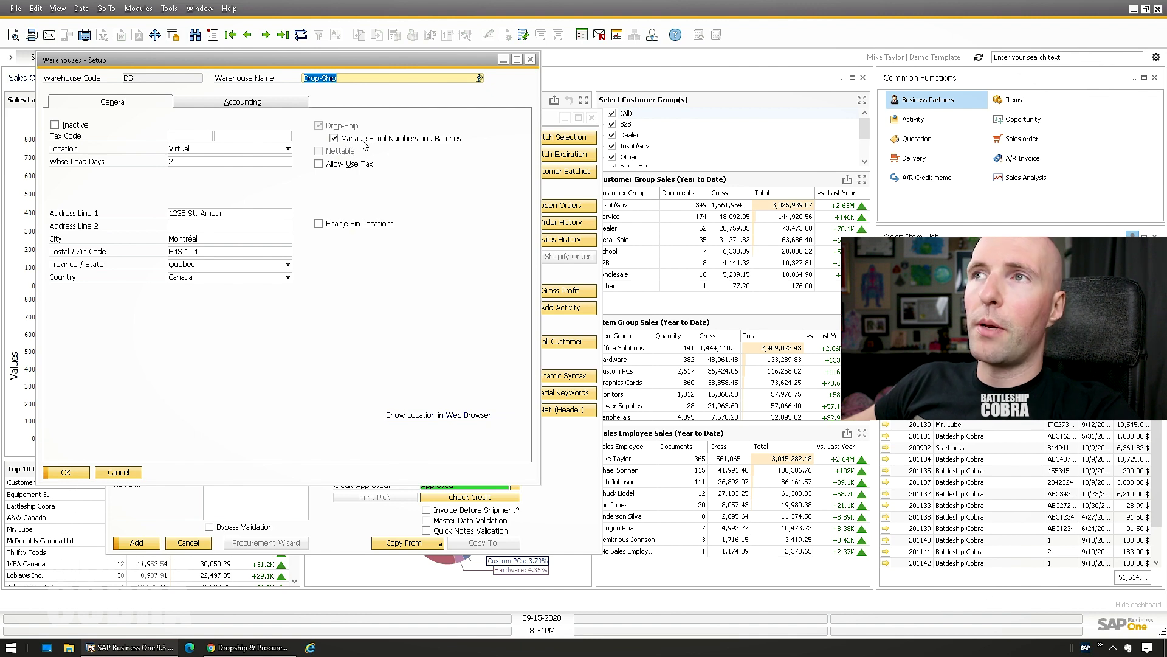
Enter customer reference ABC#1234 and add the sales order, accepting the duplicate-reference warning.
click(530, 61)
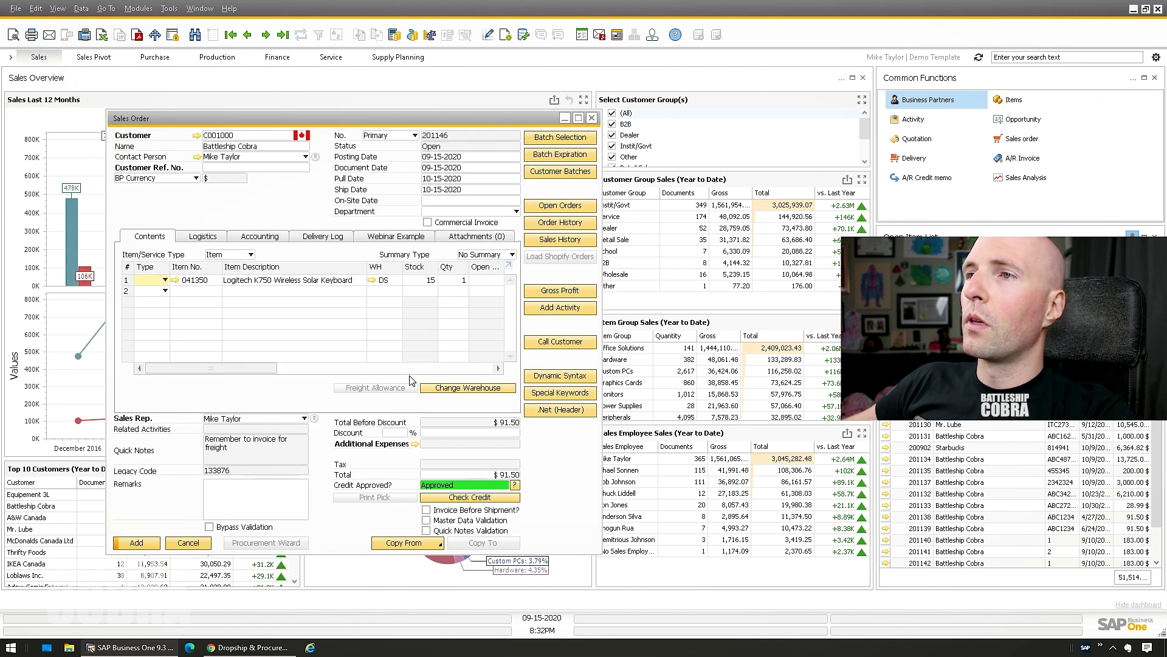
click(137, 546)
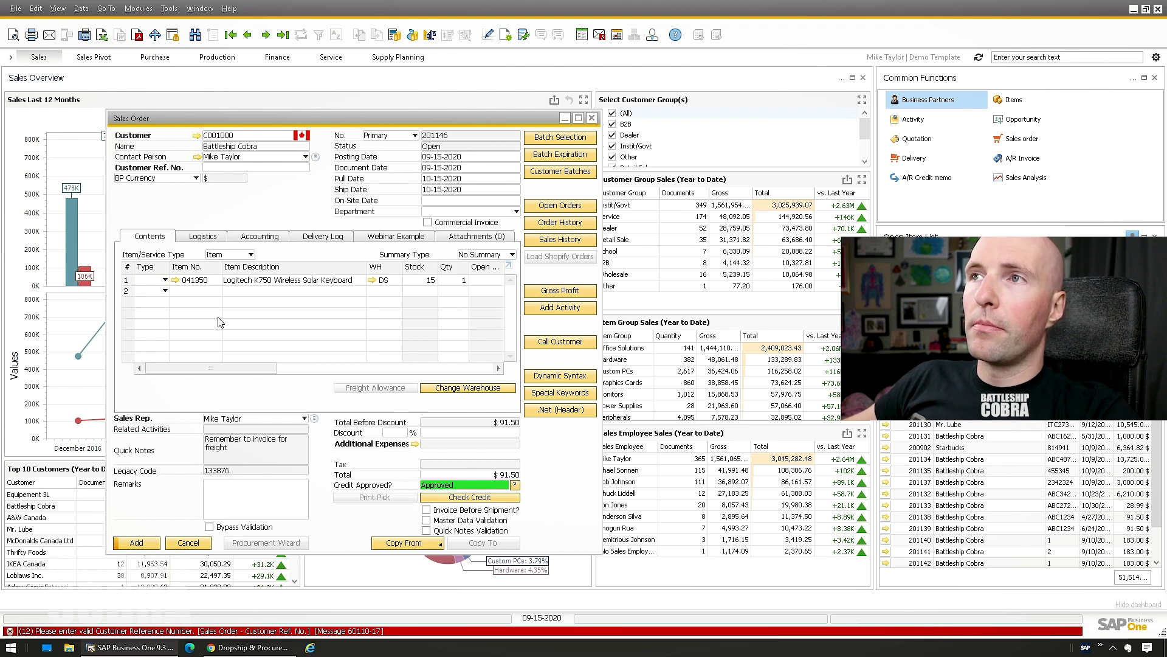
click(256, 167)
text(AB)
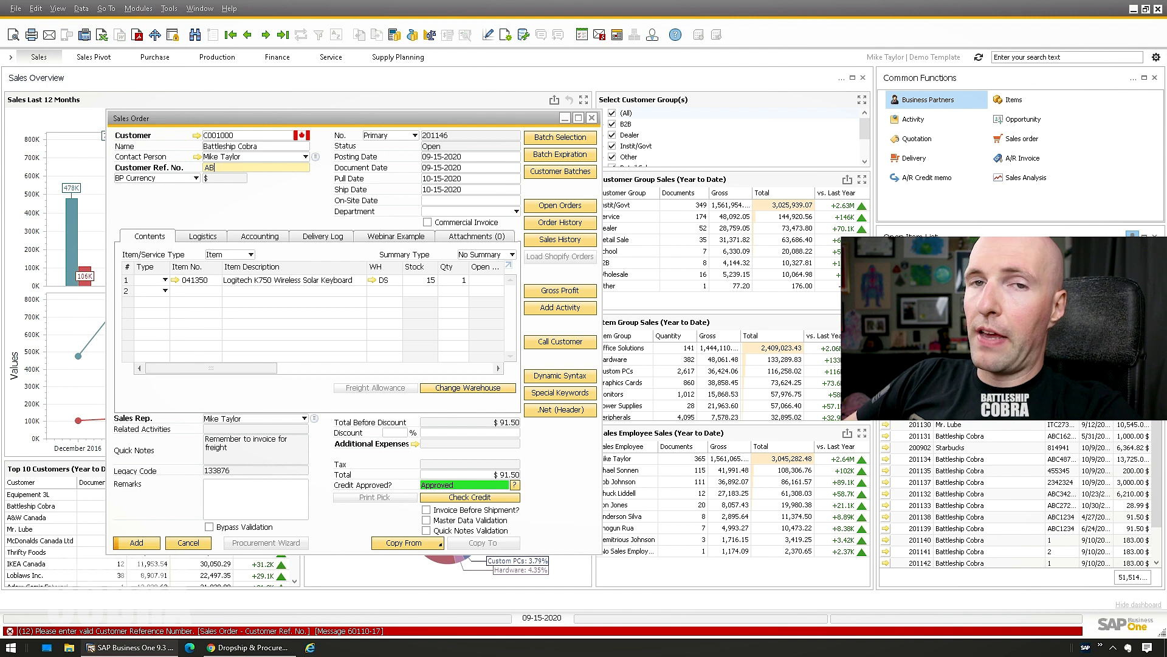
text(C#1234)
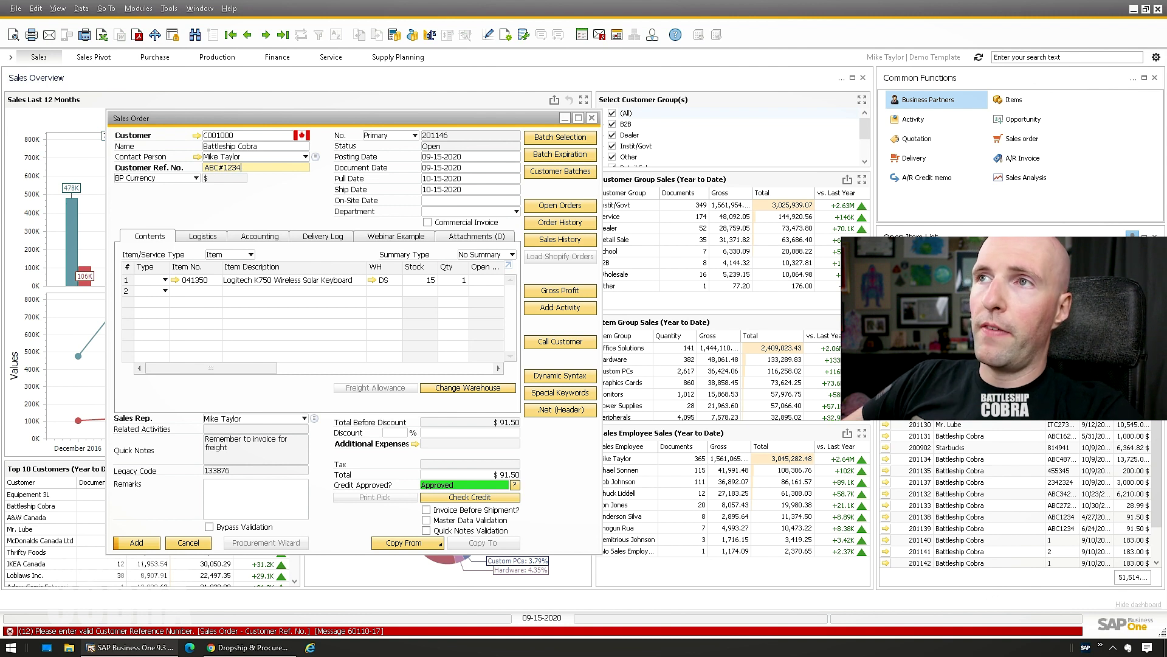
click(136, 542)
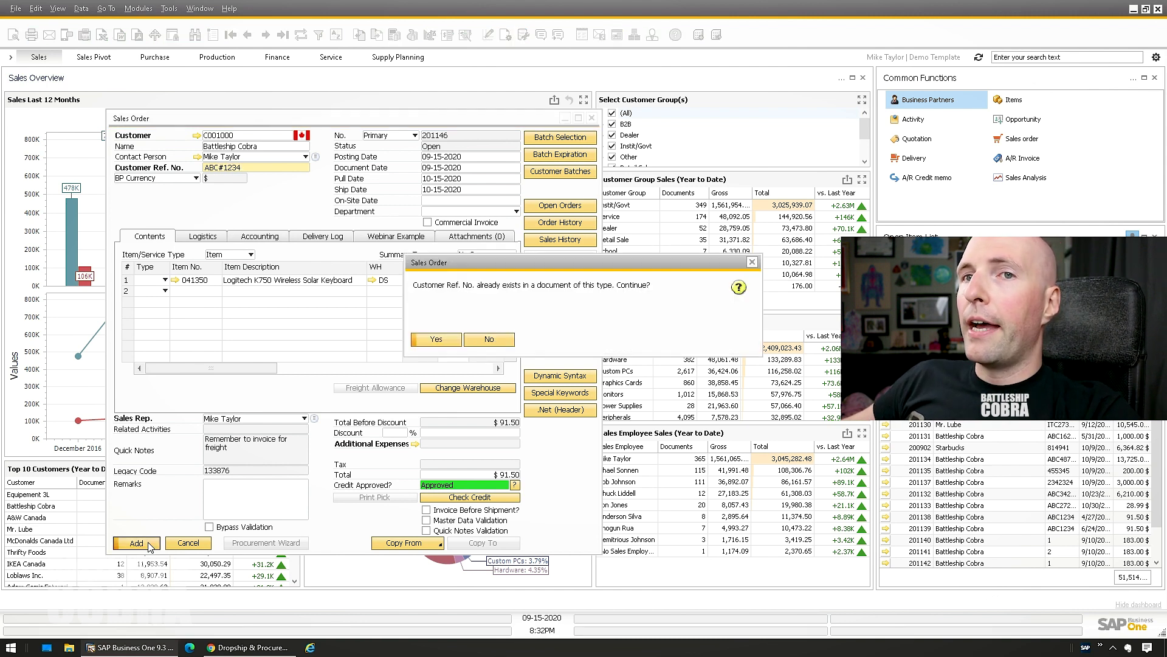
click(435, 339)
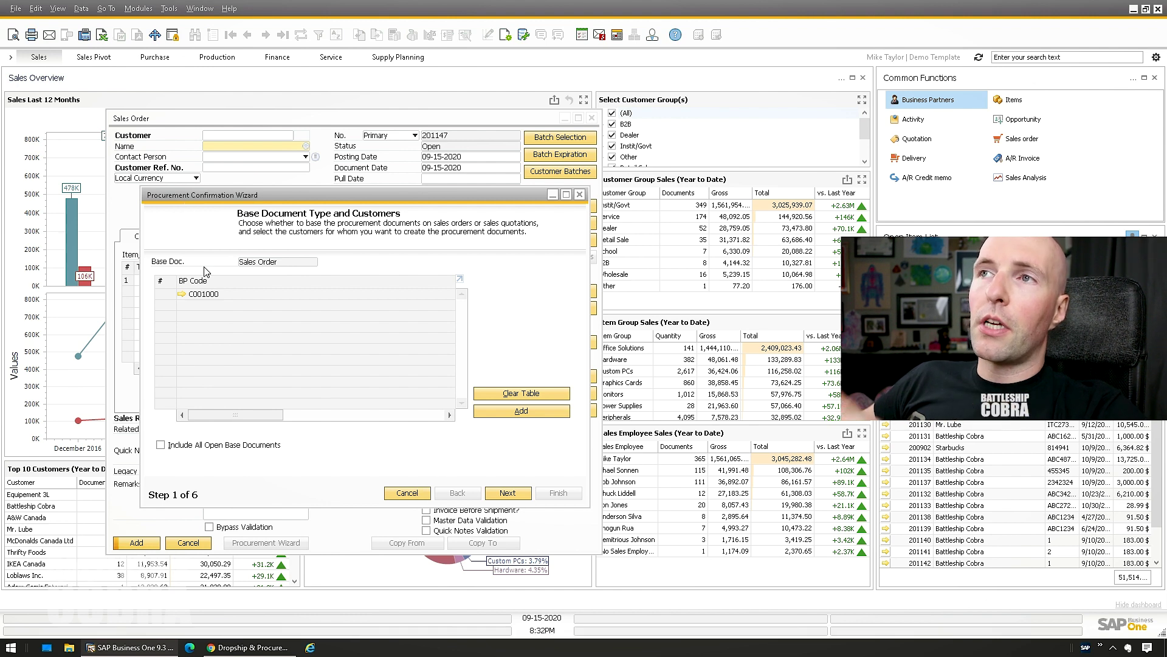
Show where the Procurement Confirmation Wizard sits among the Purchasing functions.
click(139, 9)
mouse_move(200, 96)
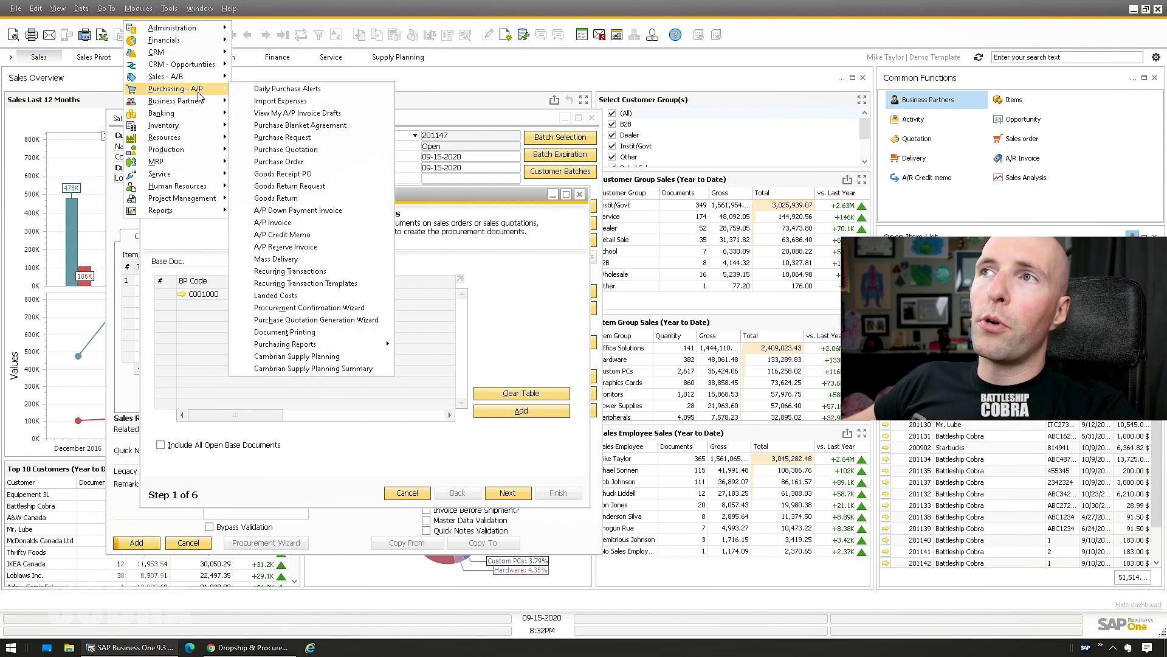
click(316, 309)
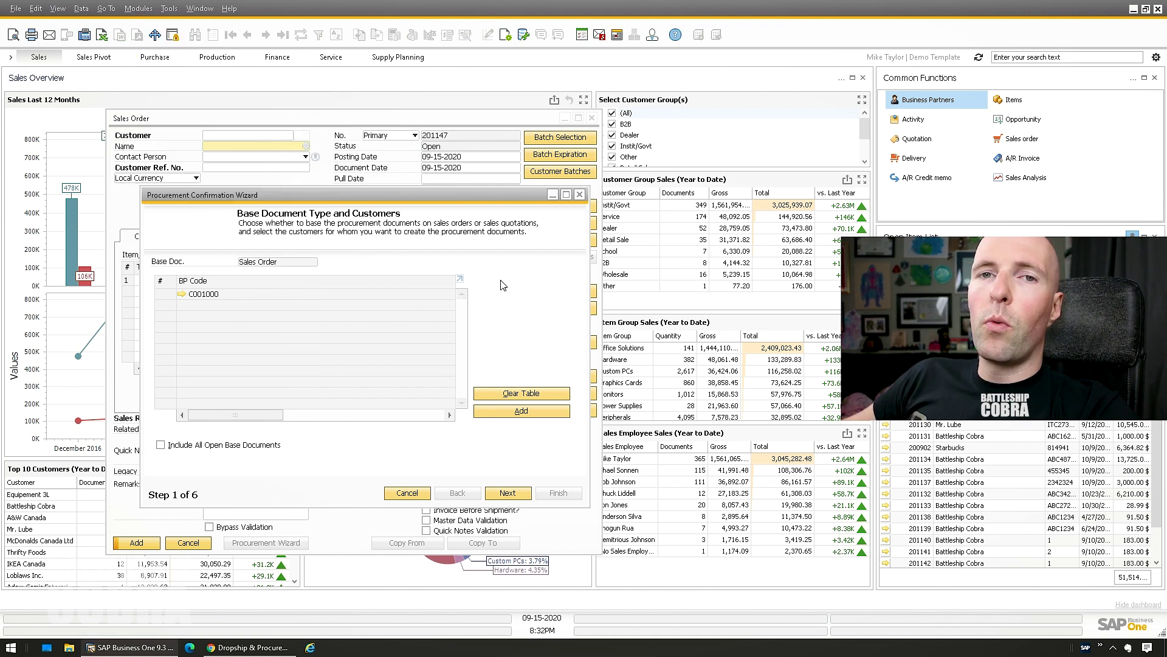
Show the BP Name column and advance past step 2 with sales order 201146 chosen.
click(63, 7)
click(158, 116)
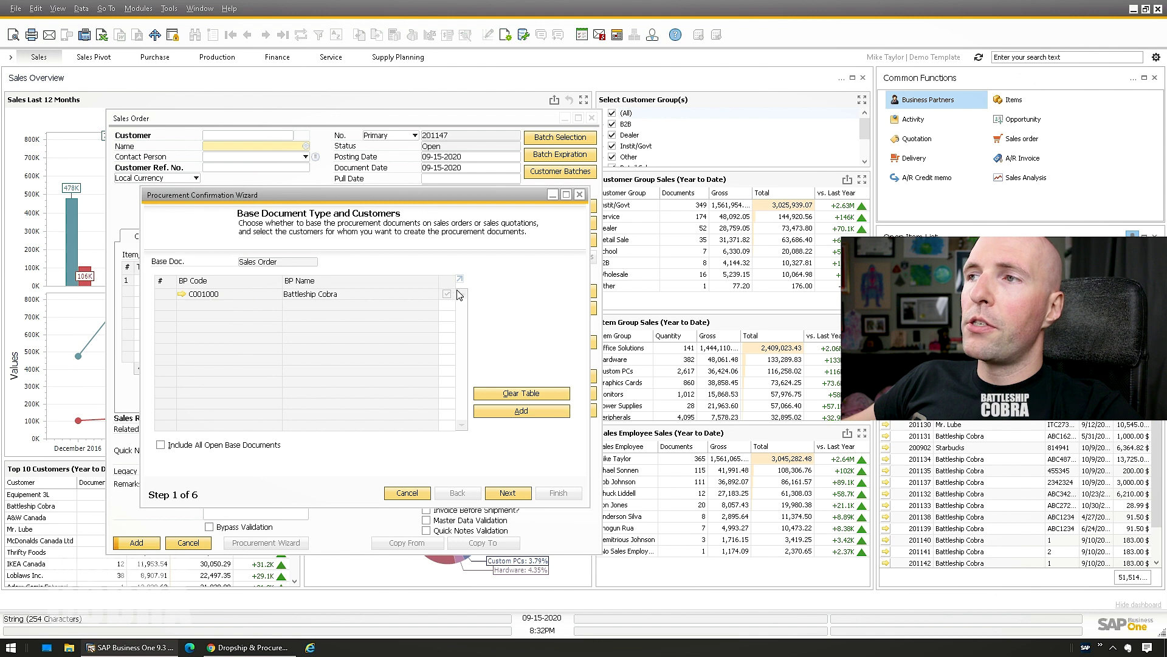
click(505, 493)
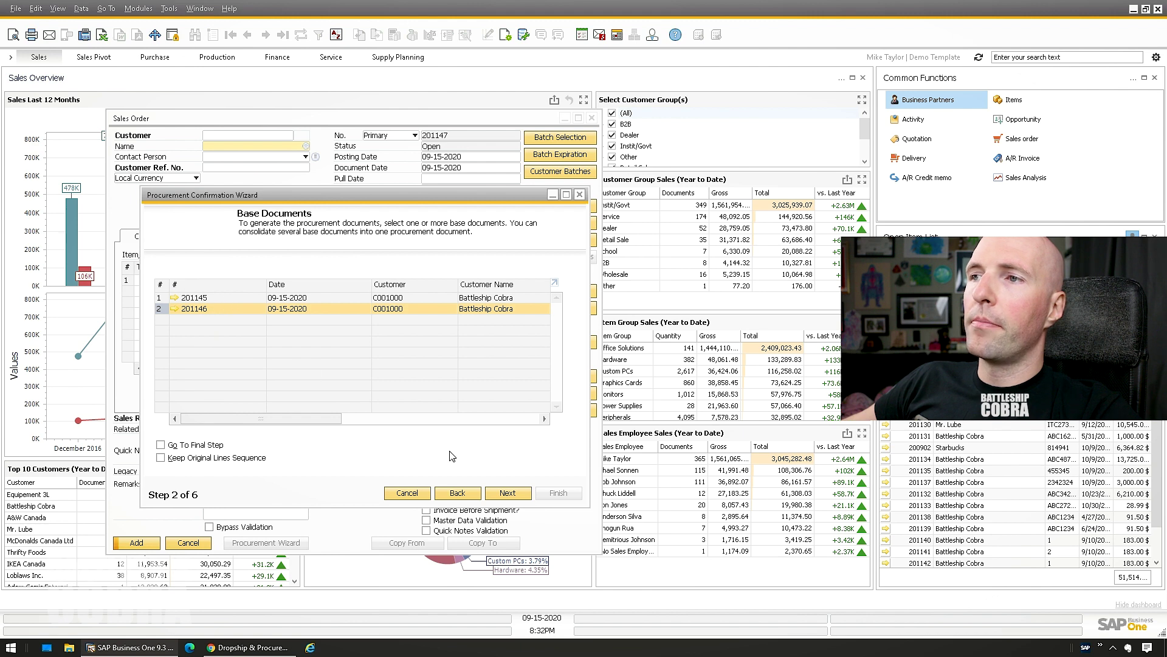
click(508, 495)
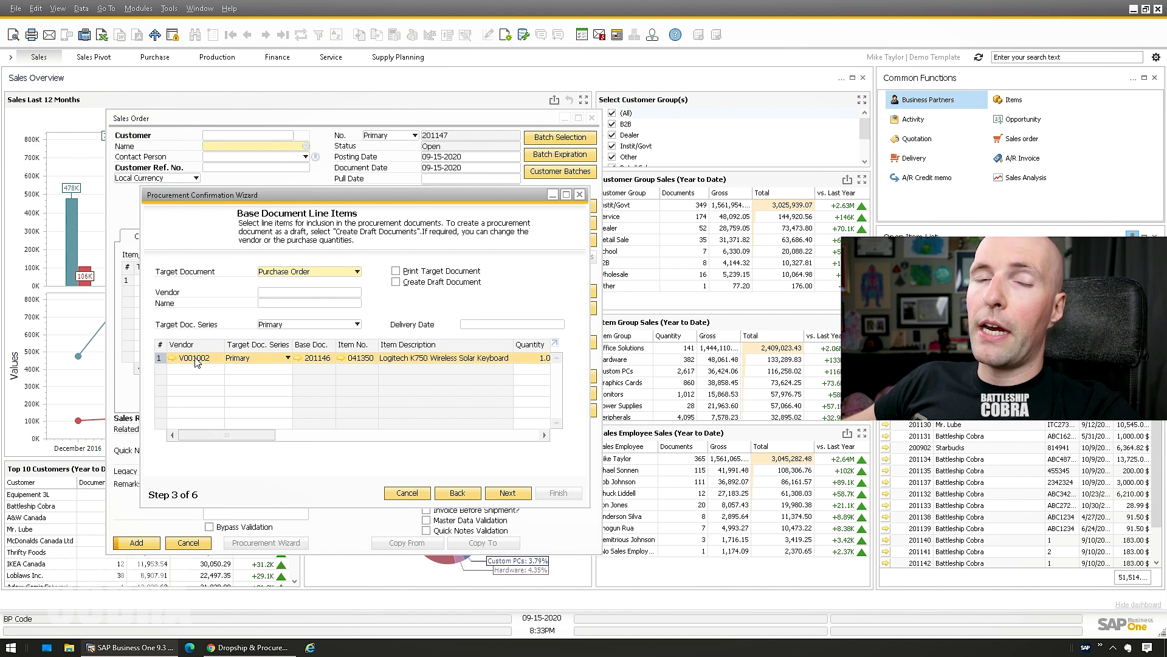
Review the keyboard line's columns and keep Purchase Order as the target document.
drag(245, 435, 300, 435)
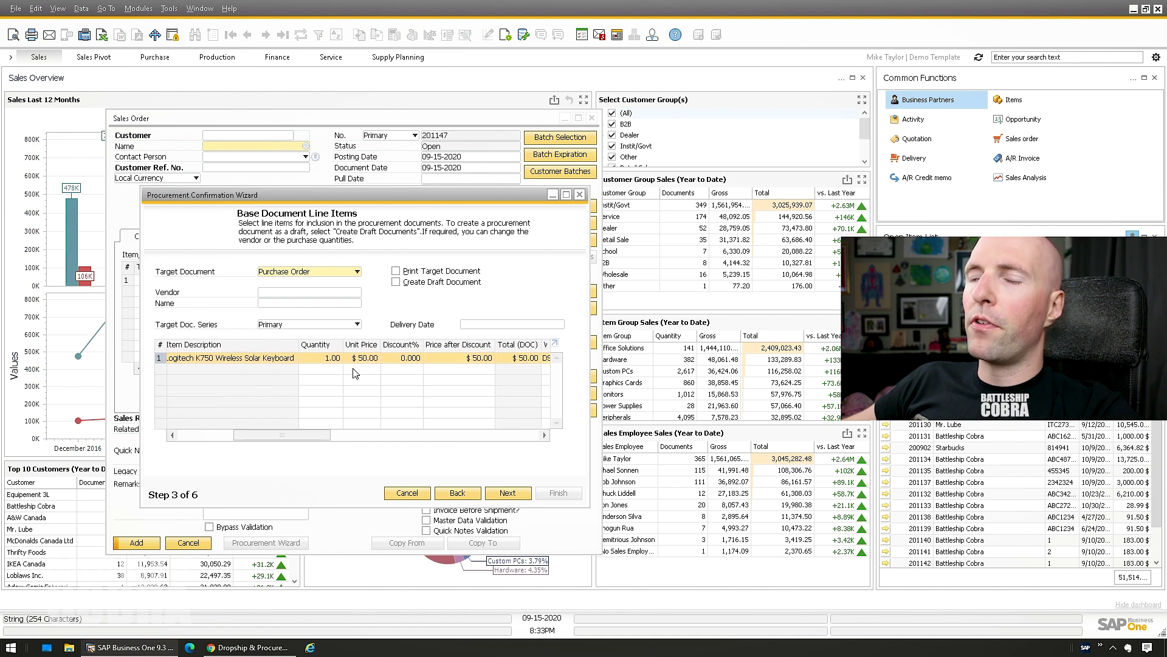
drag(323, 435, 371, 418)
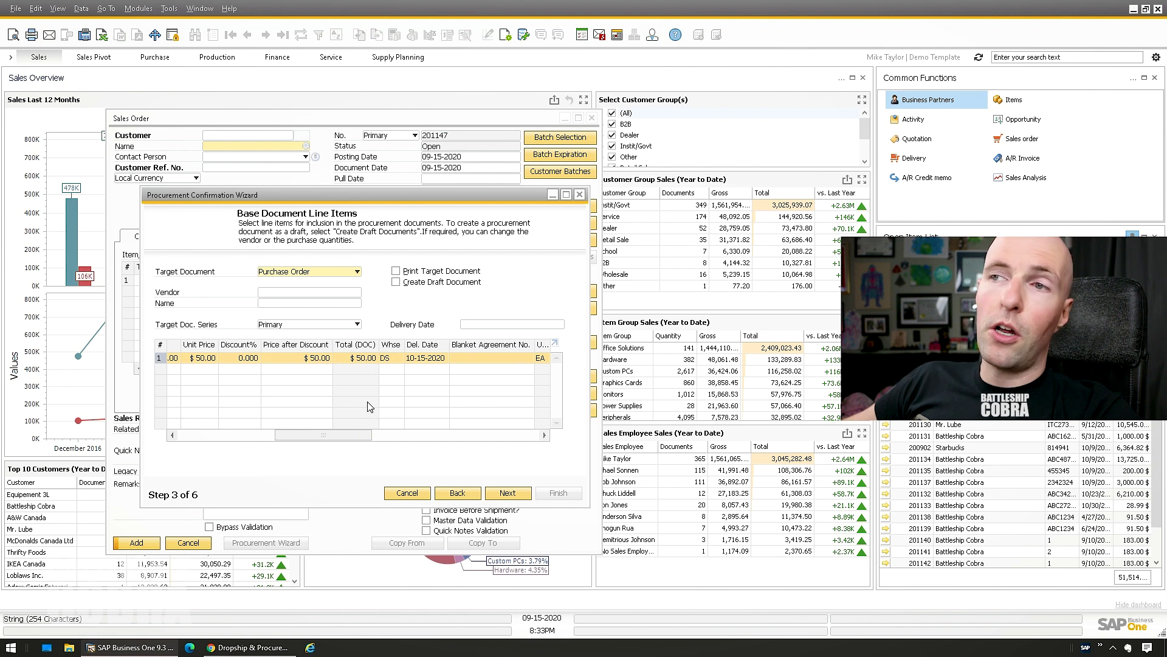
drag(338, 433, 214, 435)
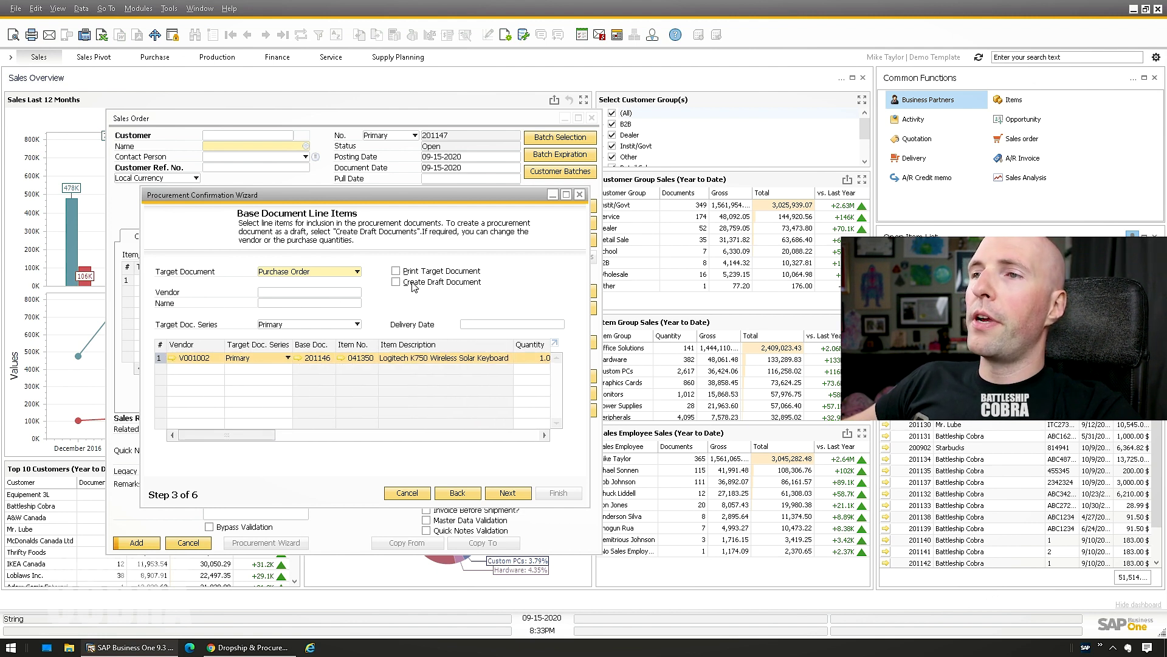
click(283, 271)
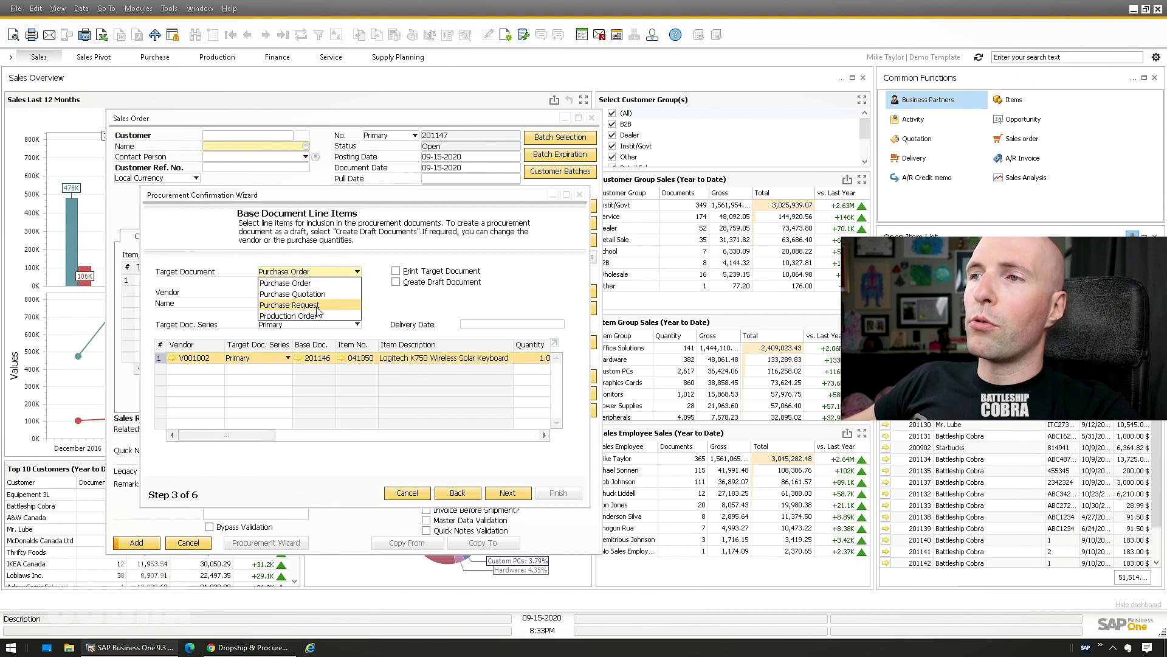
click(253, 313)
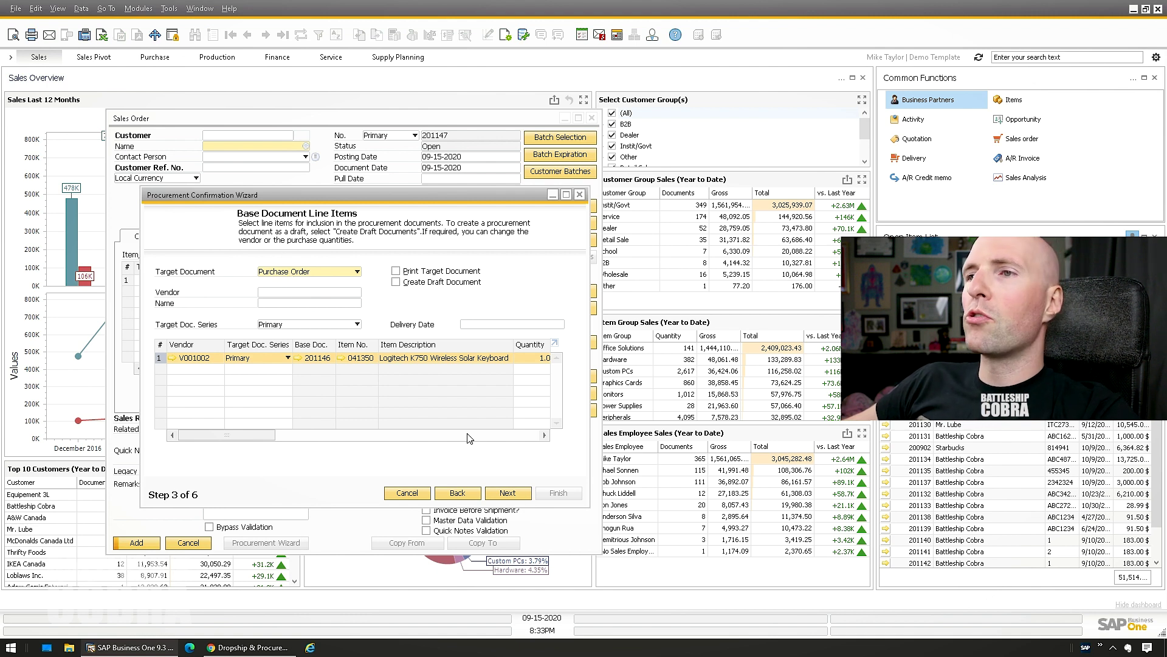
Proceed through Consolidations and Preview to generate purchase order 800240.
click(522, 495)
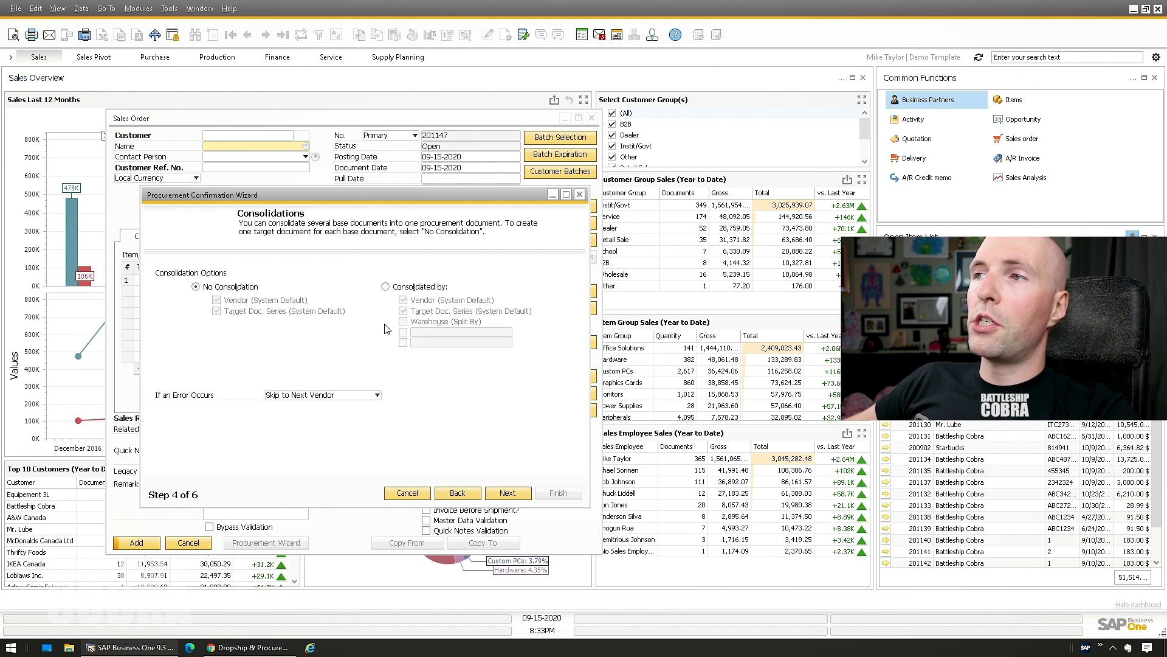
click(503, 495)
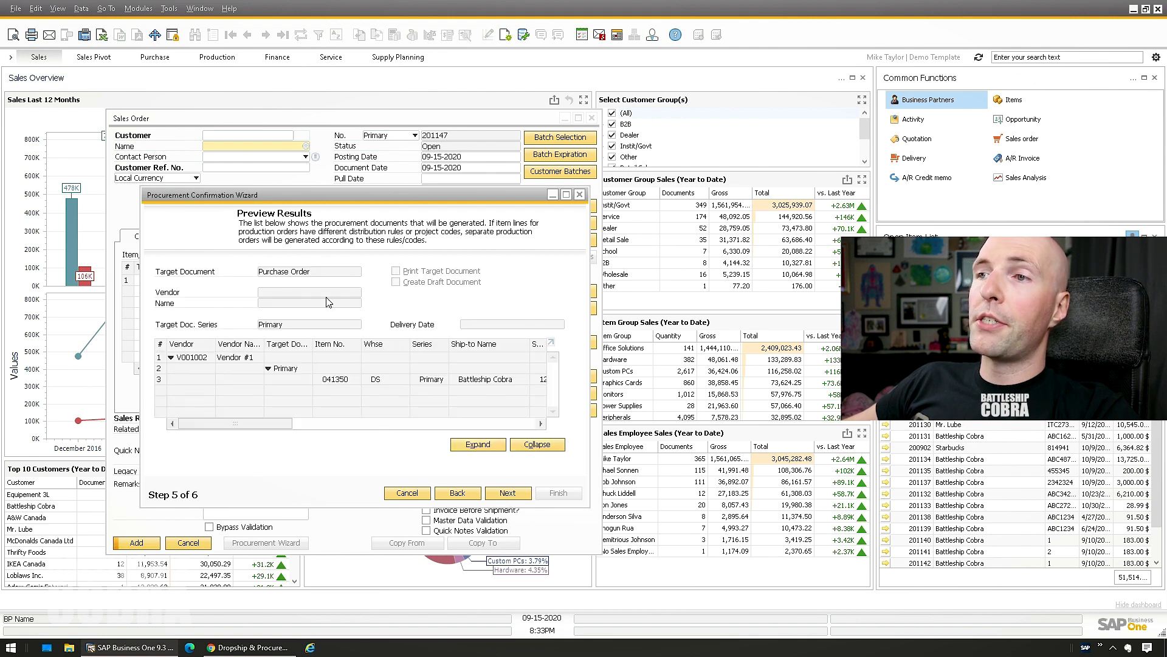
click(508, 493)
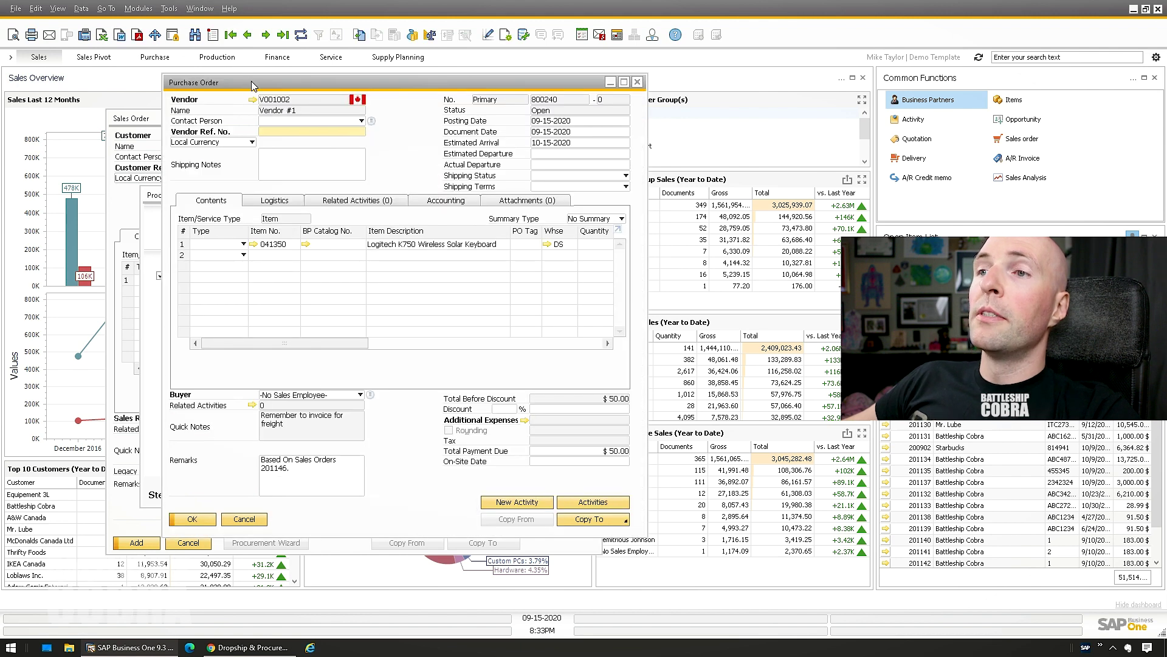
Check the purchase order's ship-to address on its Logistics tab, then close the wizard.
drag(248, 81, 236, 127)
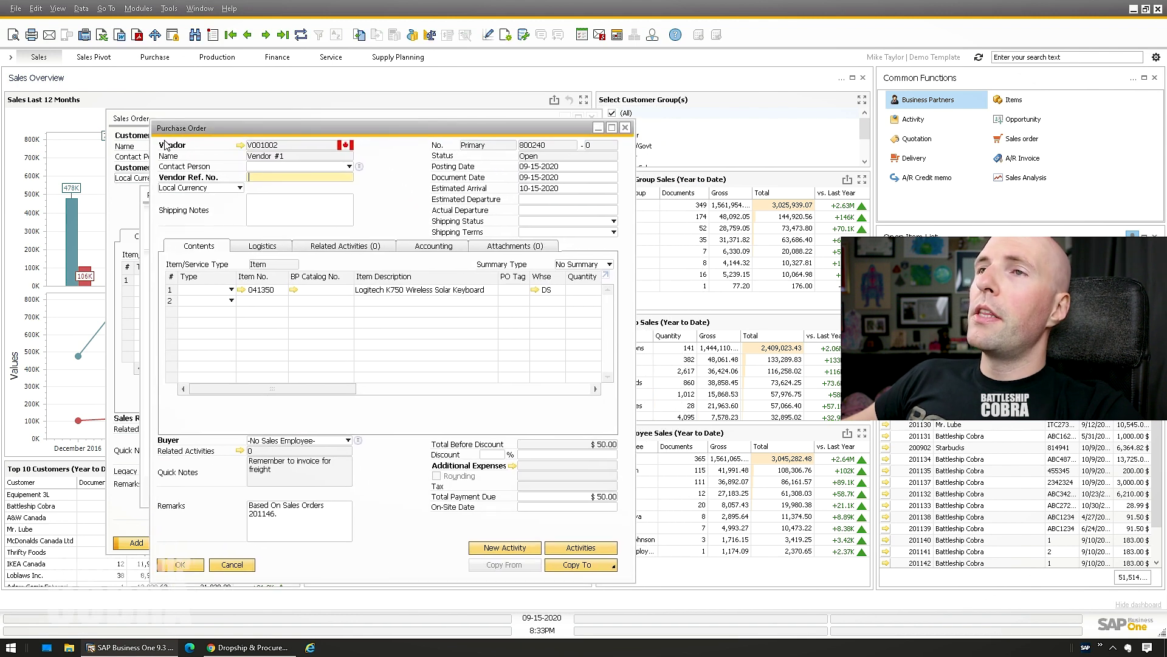
click(272, 247)
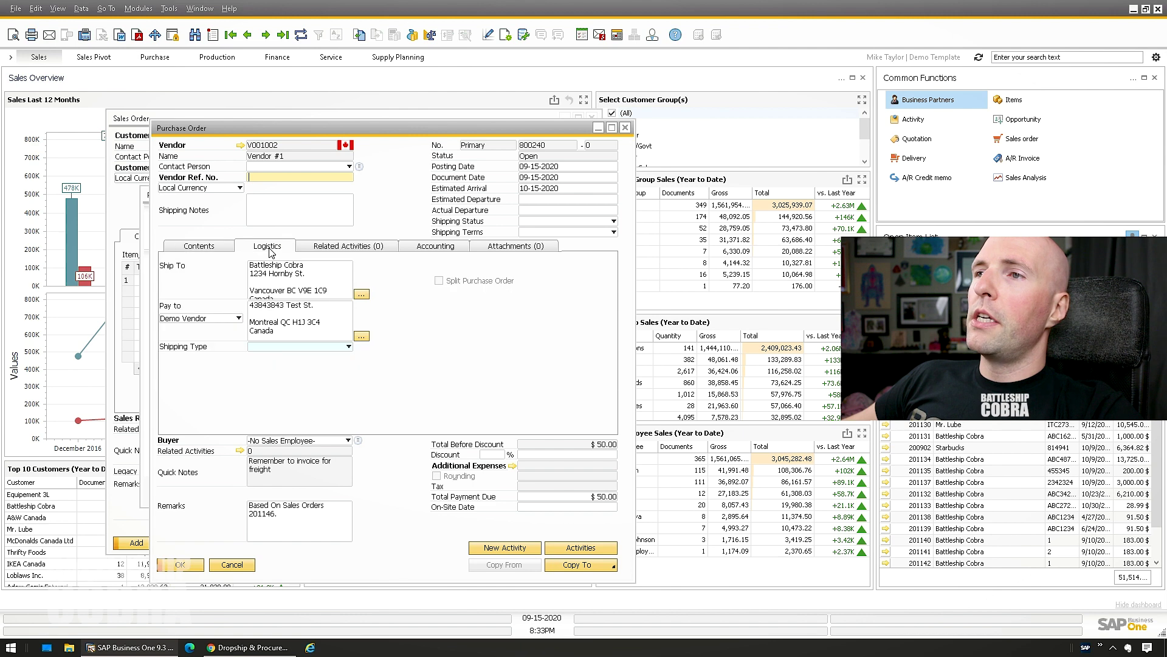
click(253, 267)
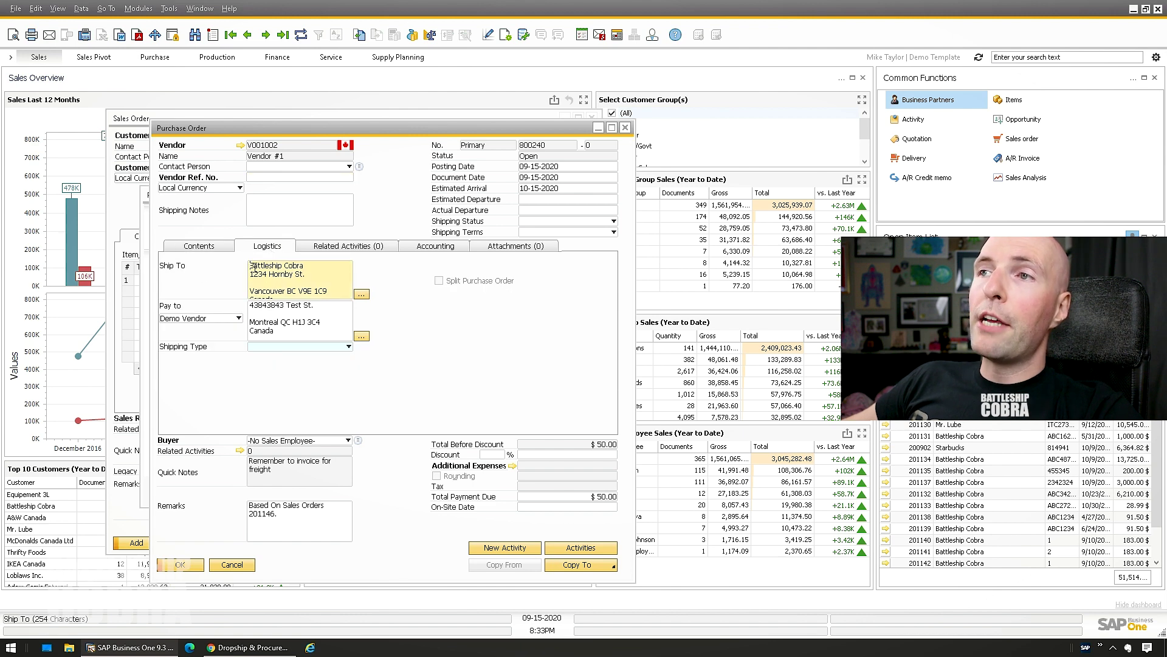
key(ctrl+a)
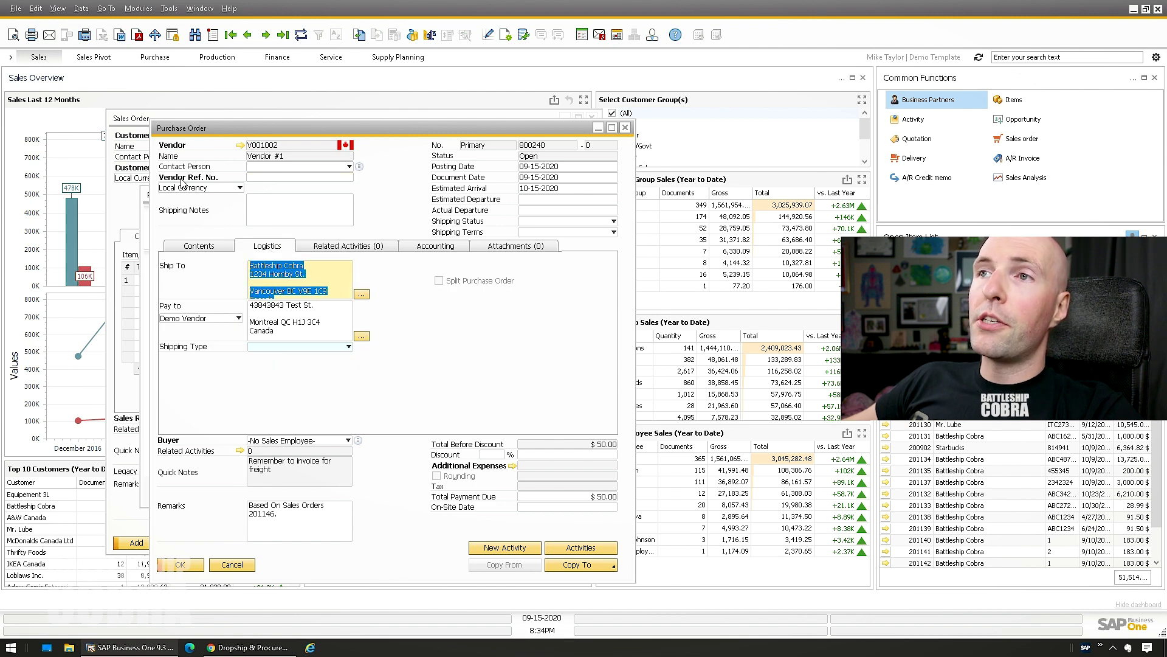
drag(206, 133, 266, 151)
click(143, 223)
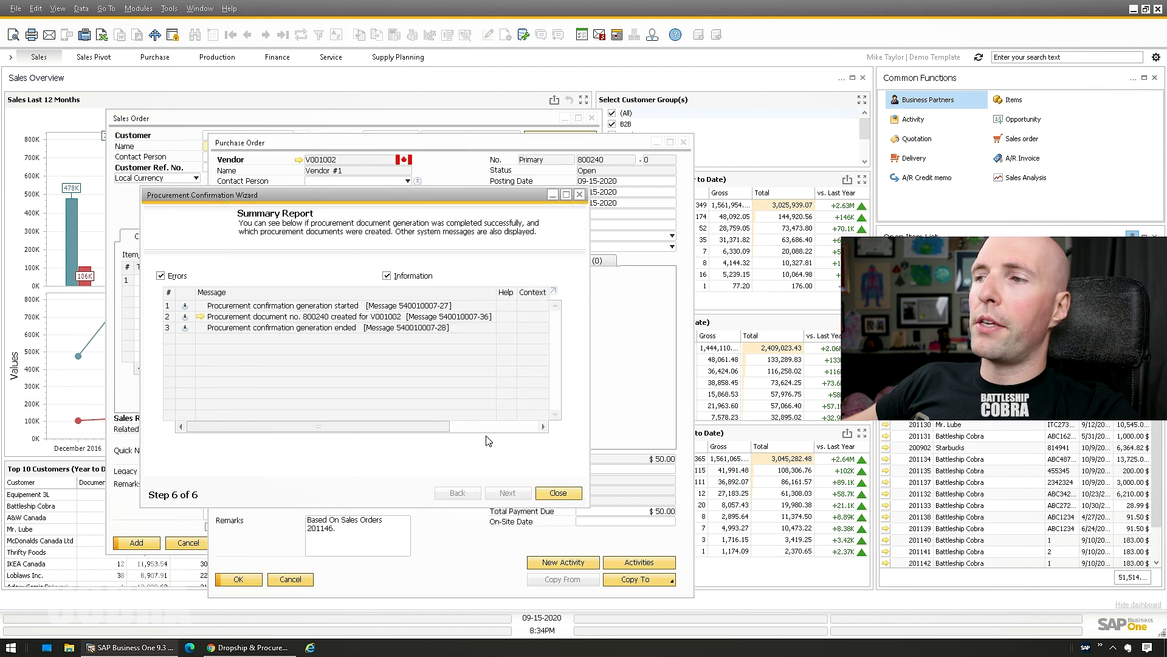
click(556, 493)
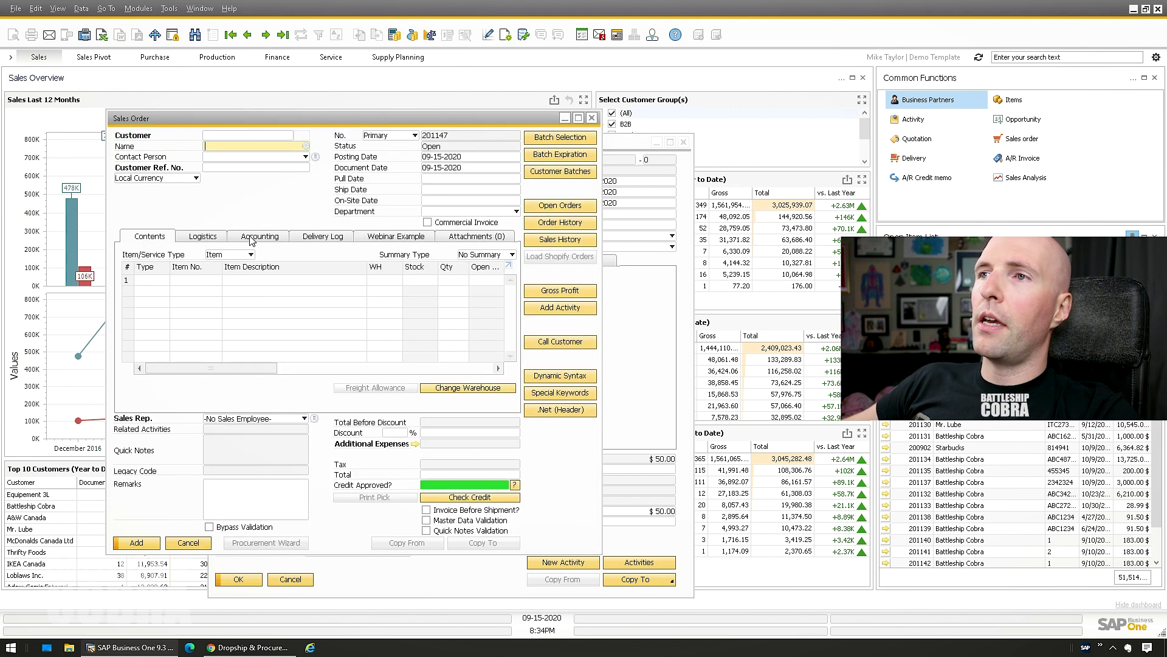
Review the sales order's ship-to address and switch the form to Find mode.
click(251, 239)
click(205, 238)
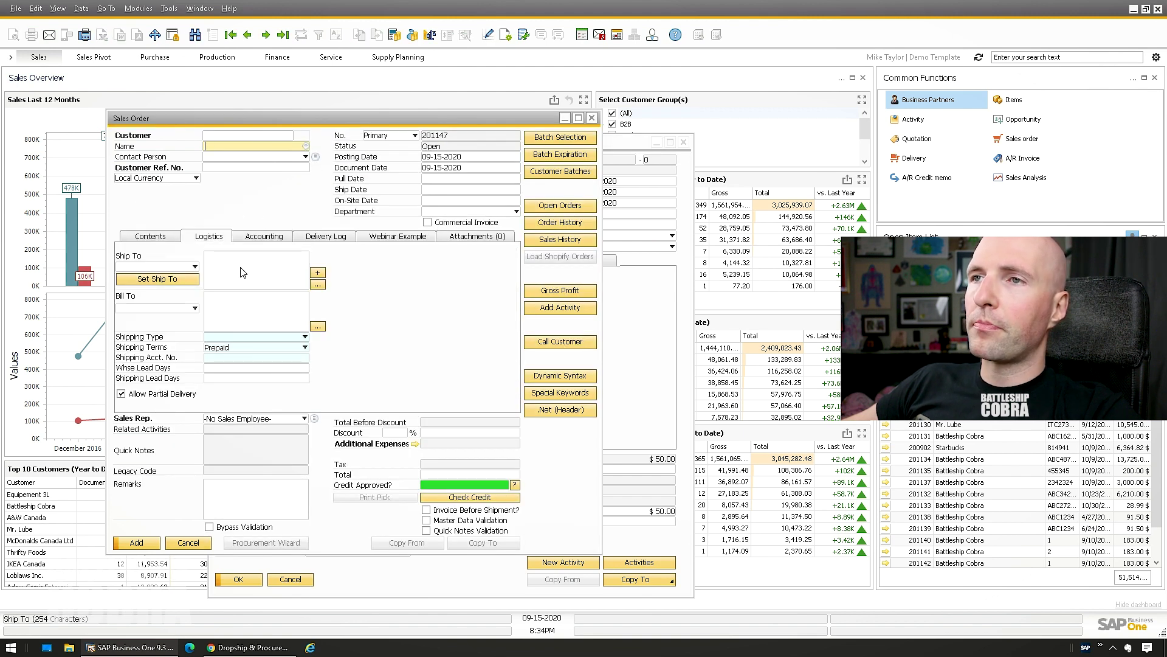
click(675, 294)
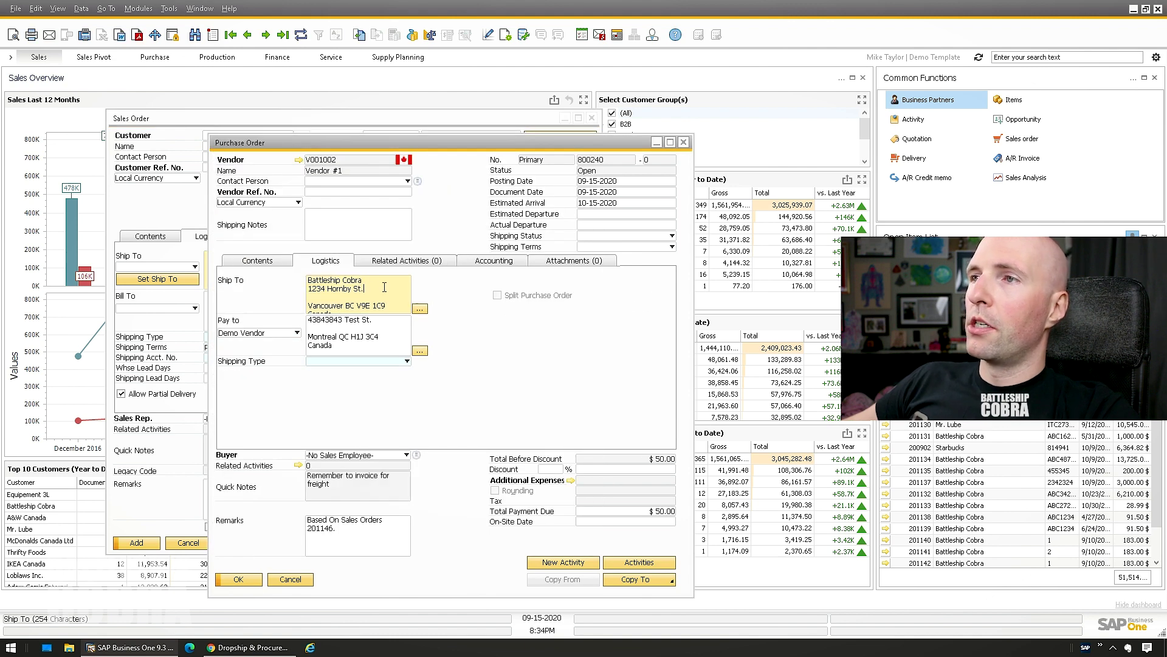
click(177, 202)
right_click(277, 198)
click(316, 213)
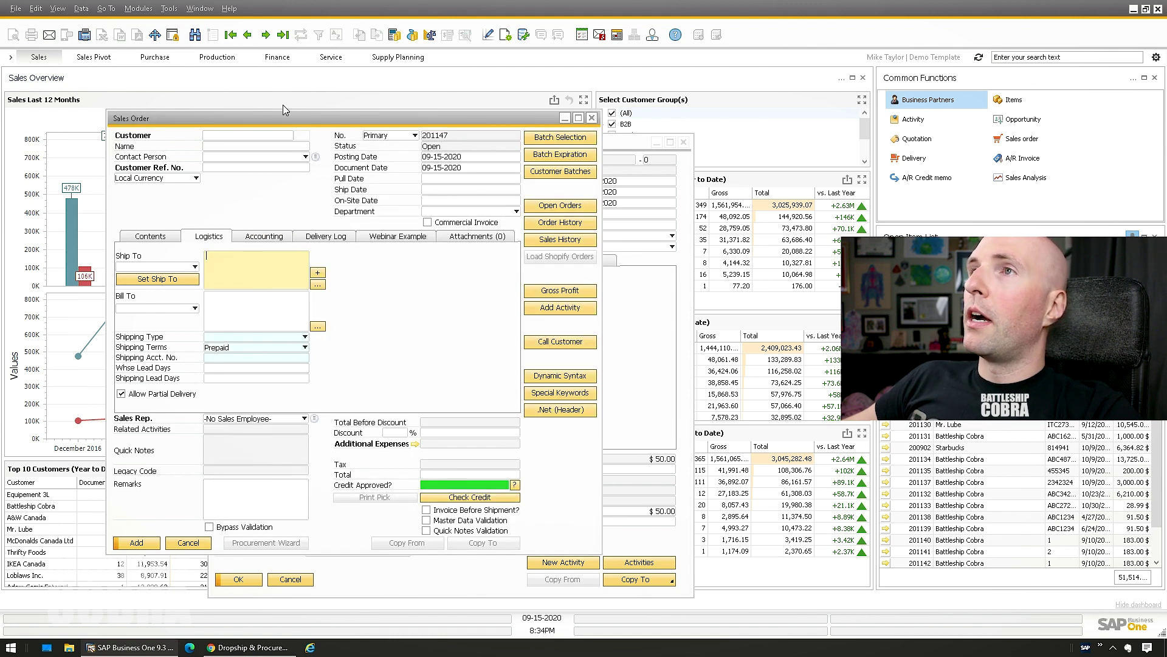
Load sales order 201146 and open its enlarged relationship map.
click(283, 35)
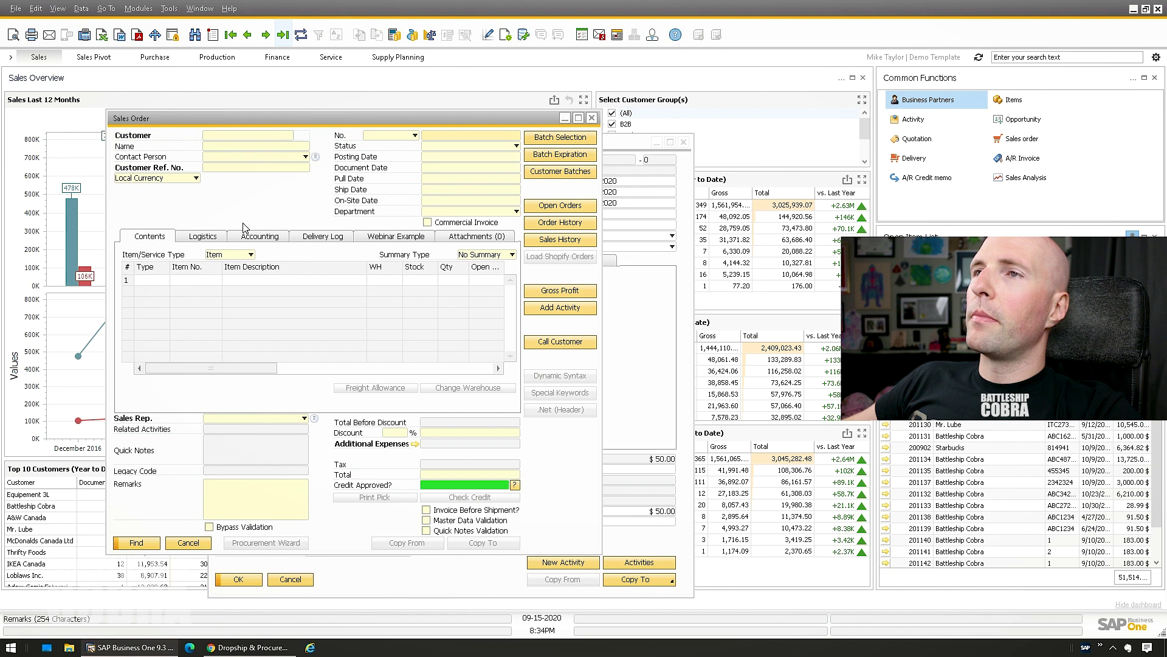
click(207, 237)
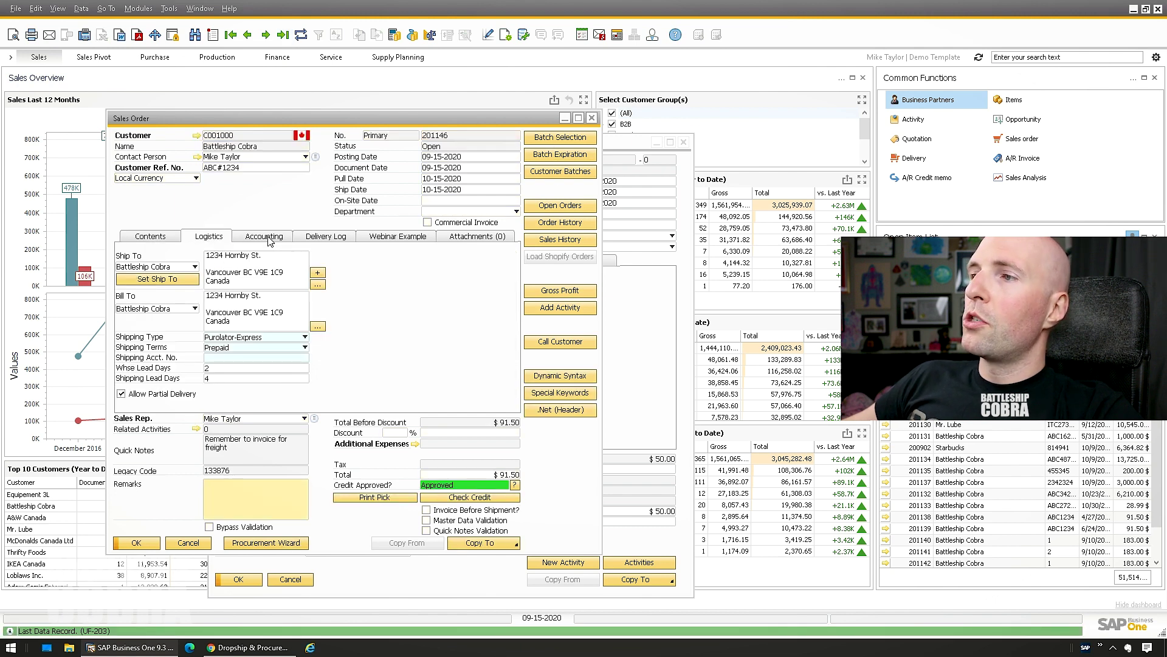
right_click(244, 202)
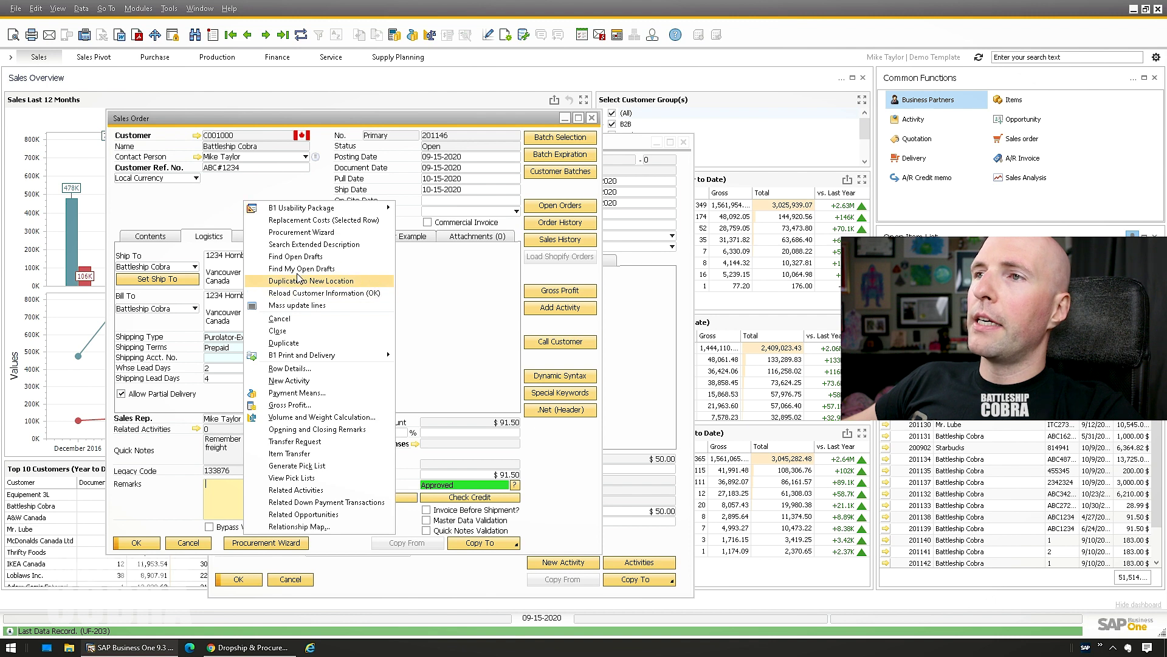
click(307, 514)
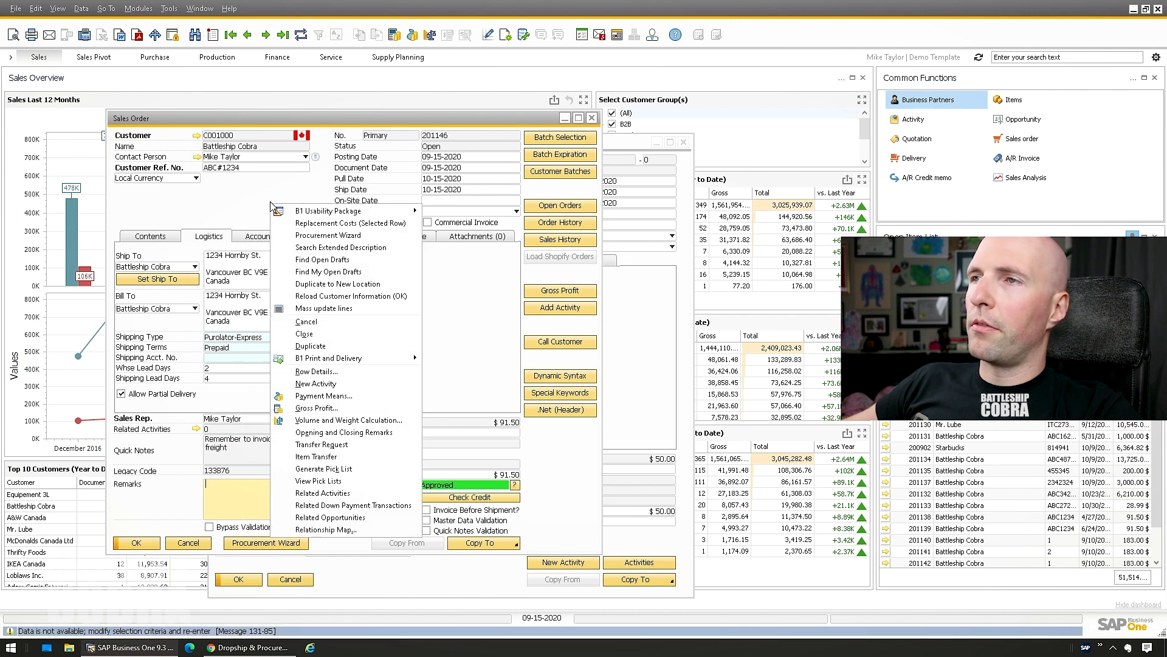
click(325, 530)
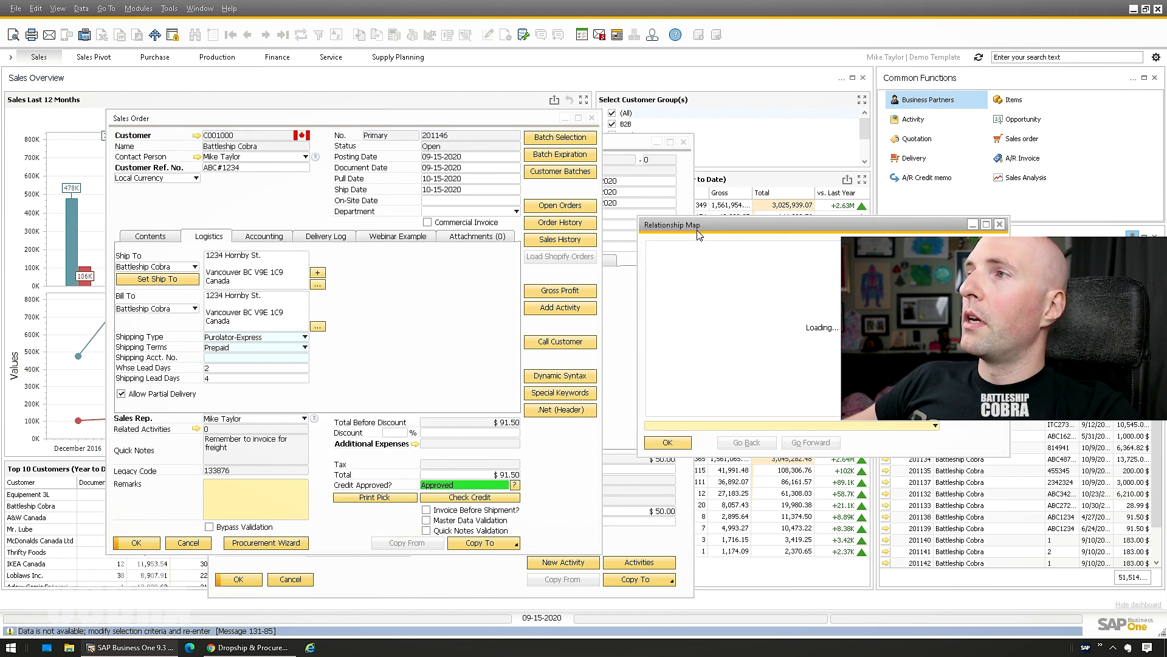
drag(699, 235, 145, 222)
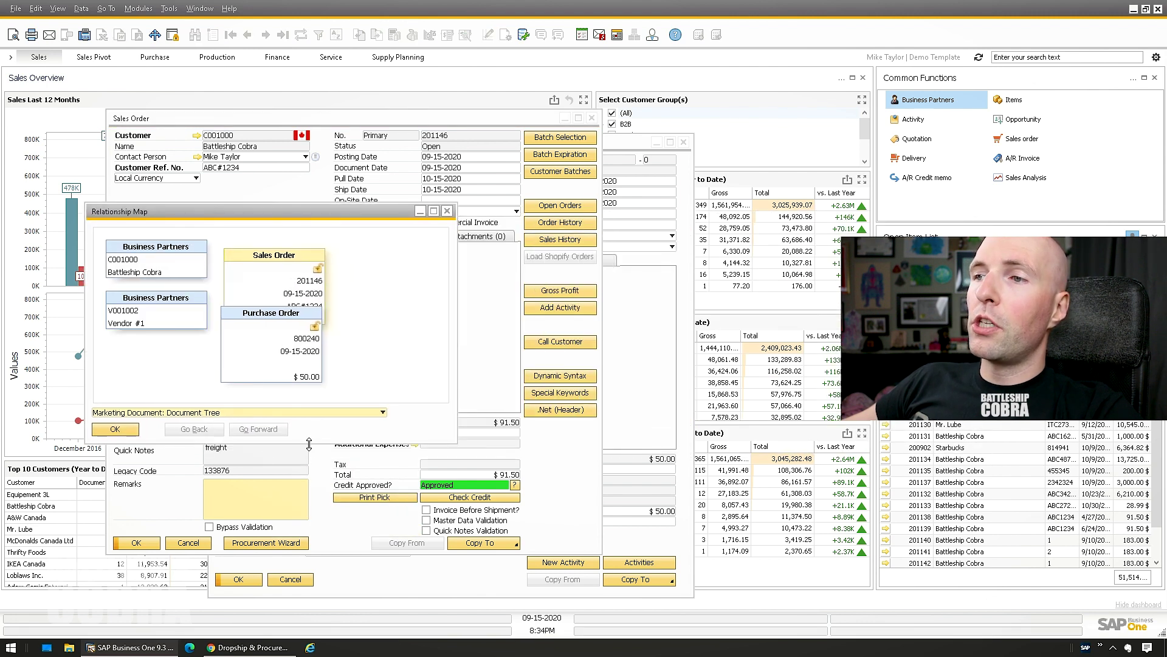
drag(457, 254, 555, 254)
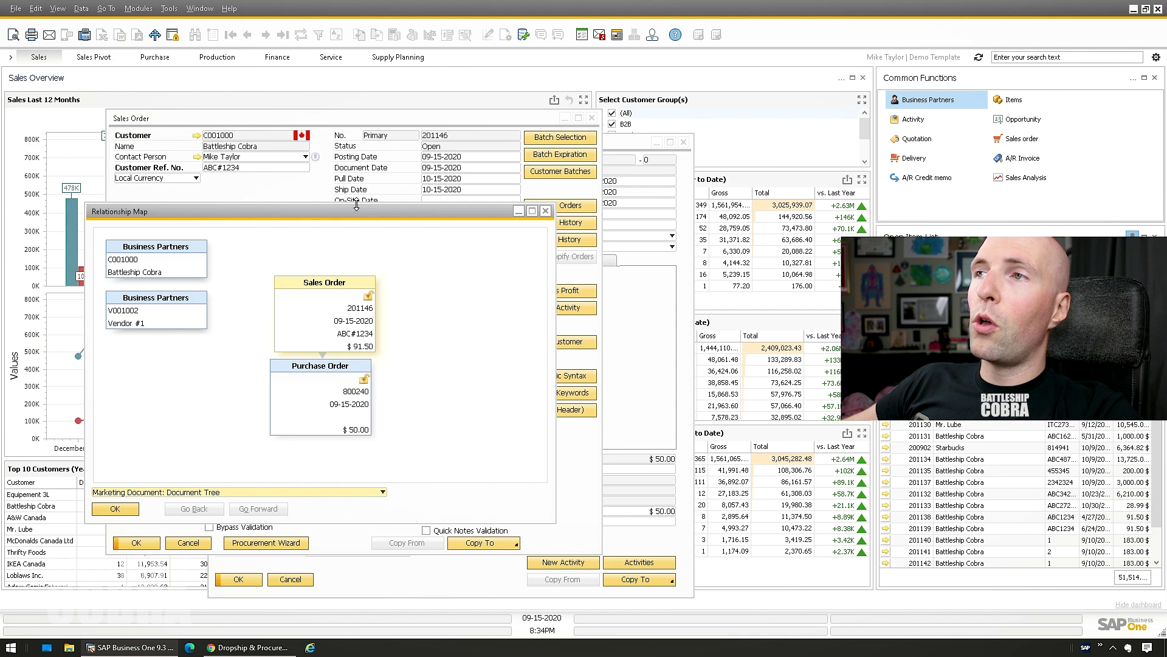
drag(355, 205, 358, 117)
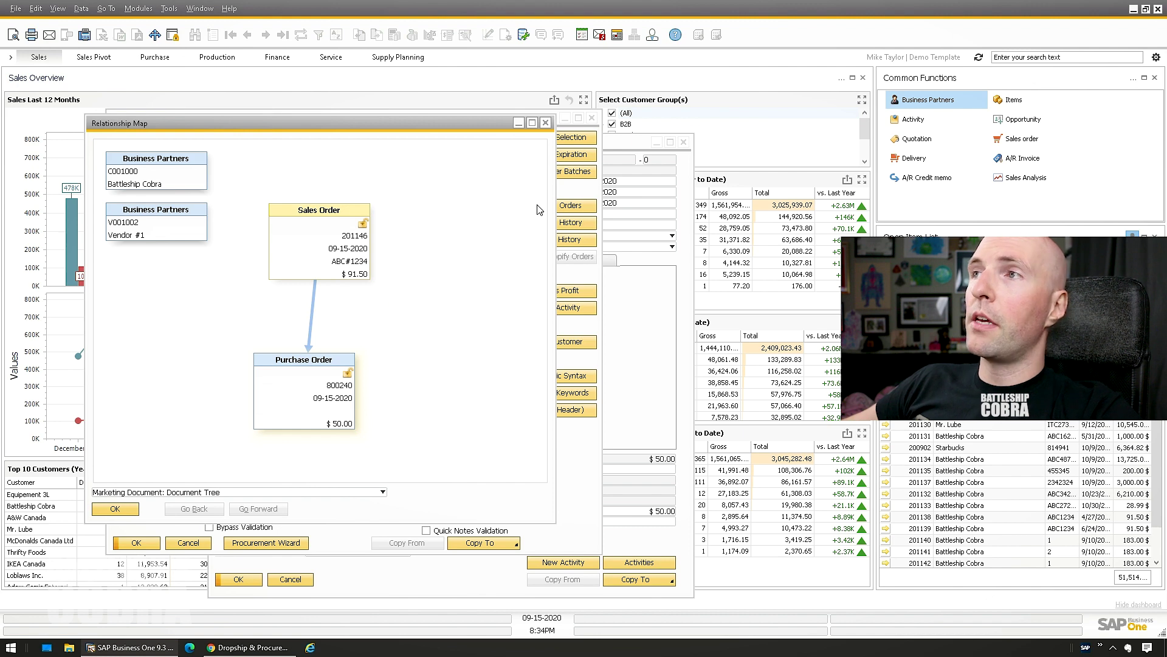
Close the relationship map, the sales order and purchase order 800240.
click(545, 124)
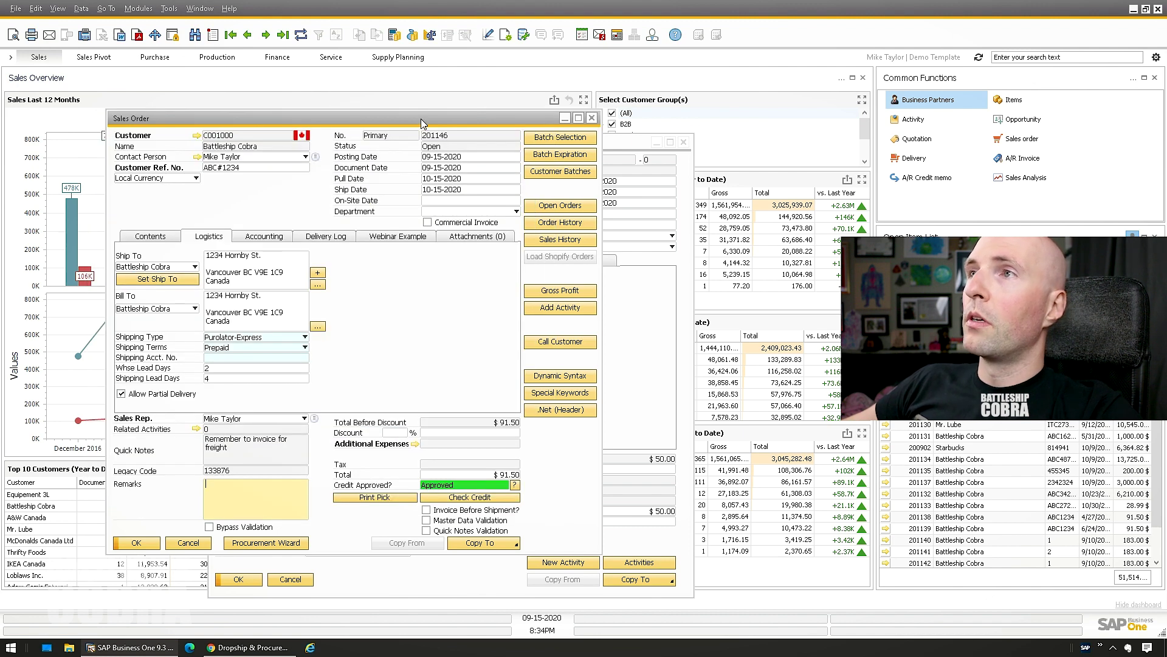
key(Escape)
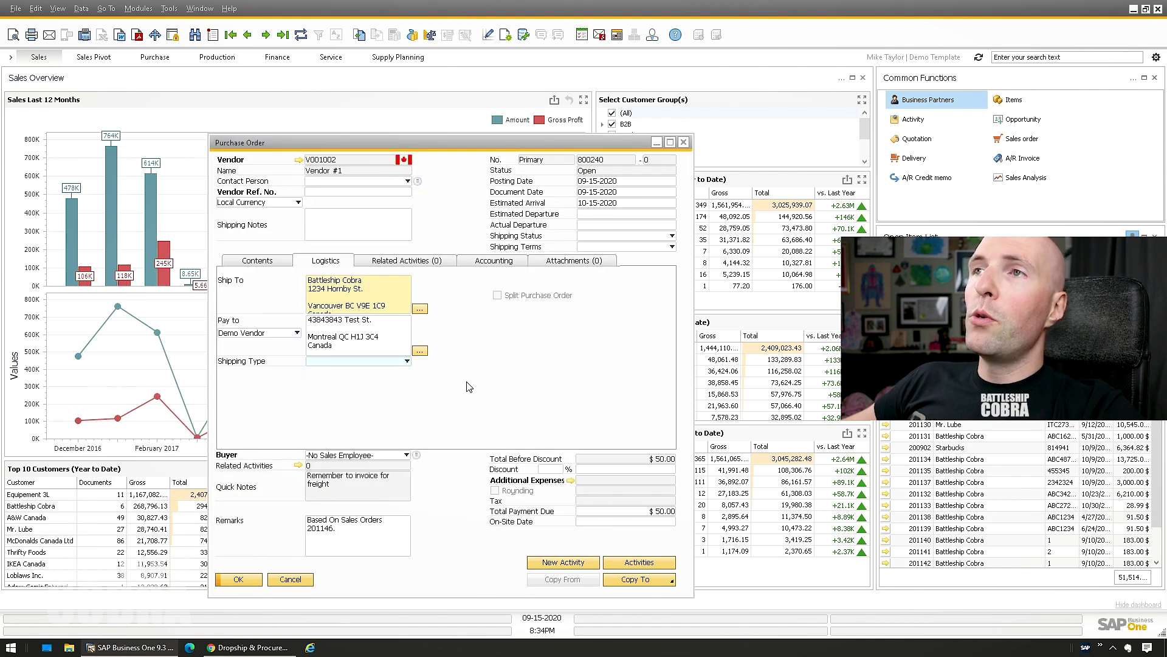
key(Escape)
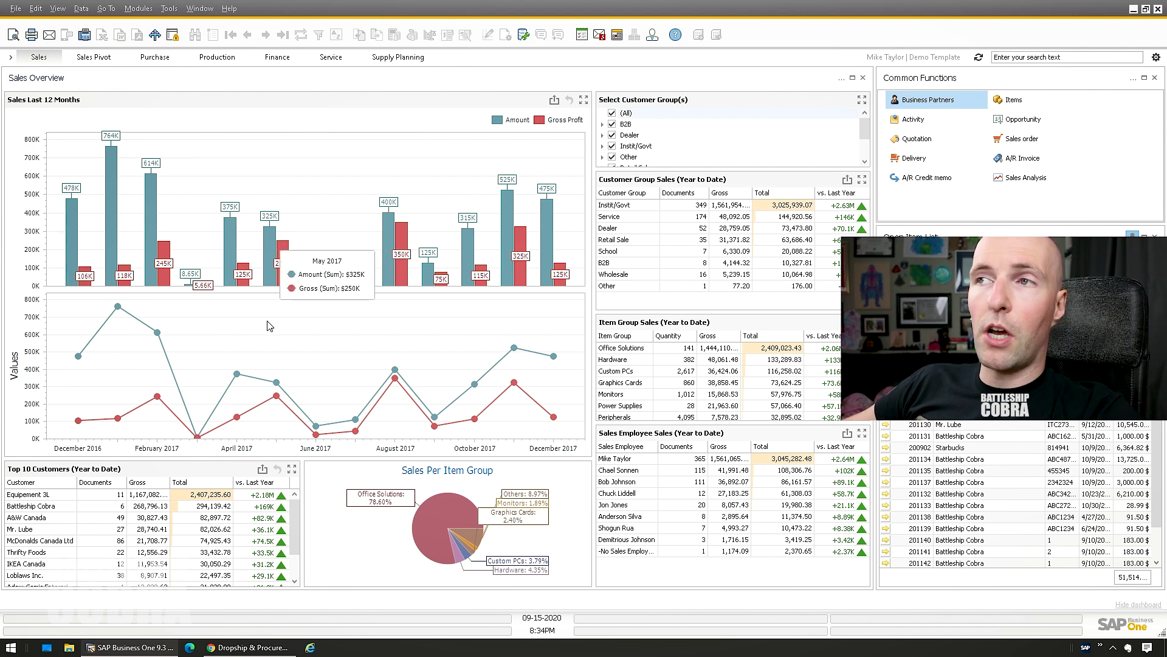
In the Procurement Process diagram, explain the Sales Order, Checkbox for Procurement and Purchase Order steps.
click(247, 647)
scroll(310, 328, down, 5)
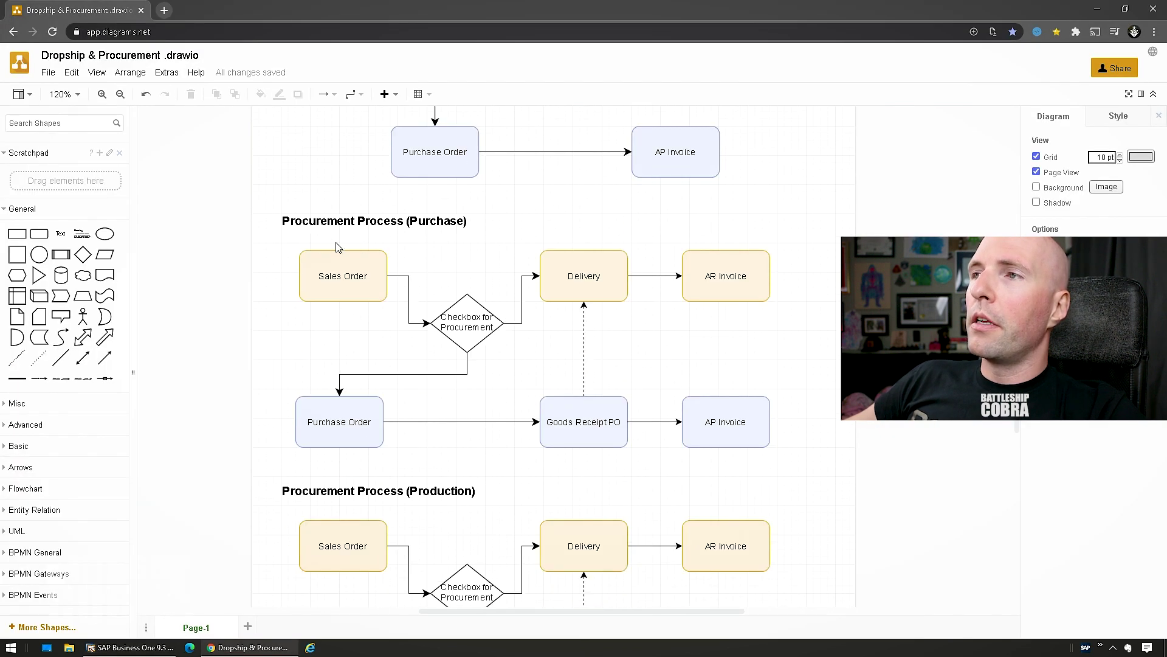
scroll(338, 246, down, 1)
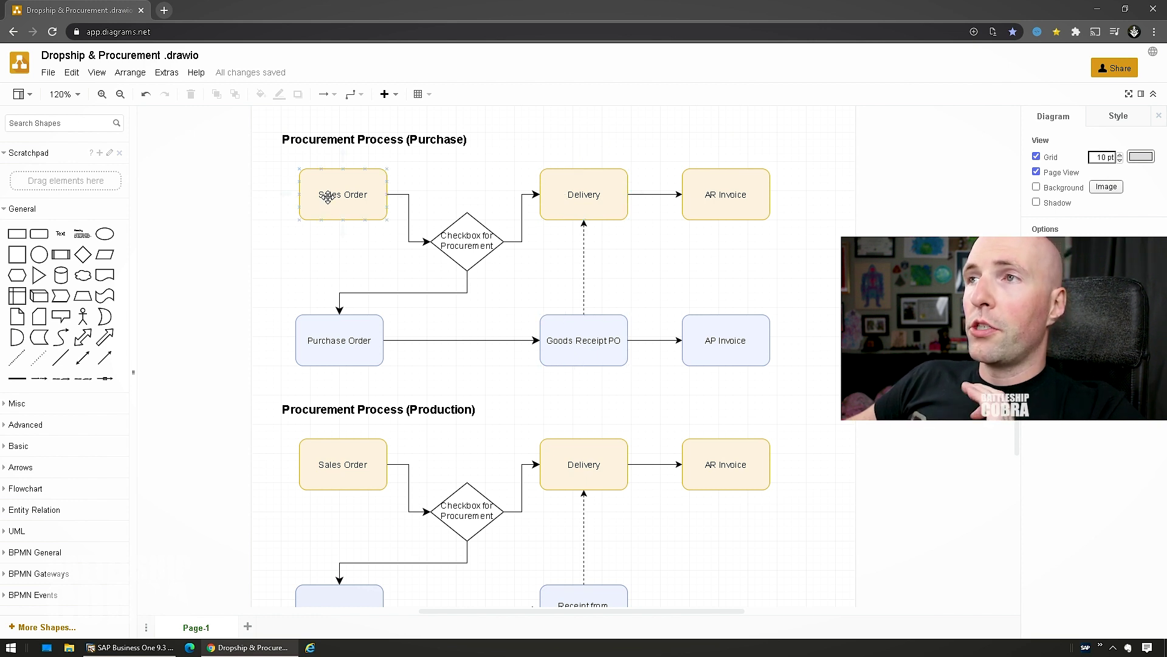
click(327, 196)
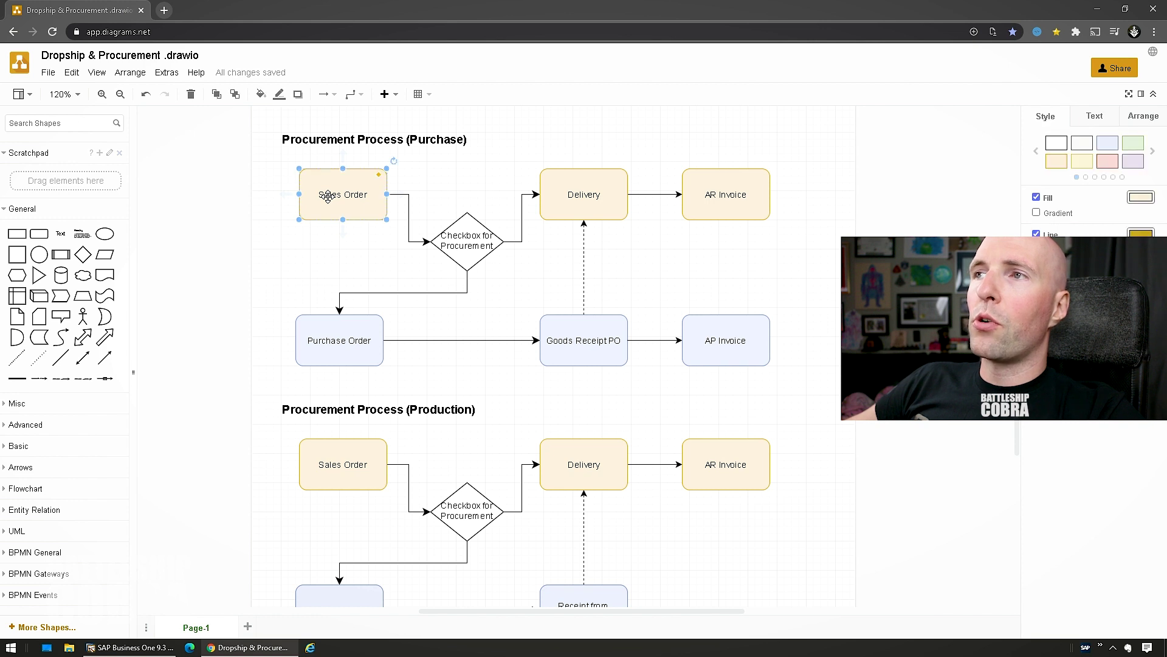
click(467, 244)
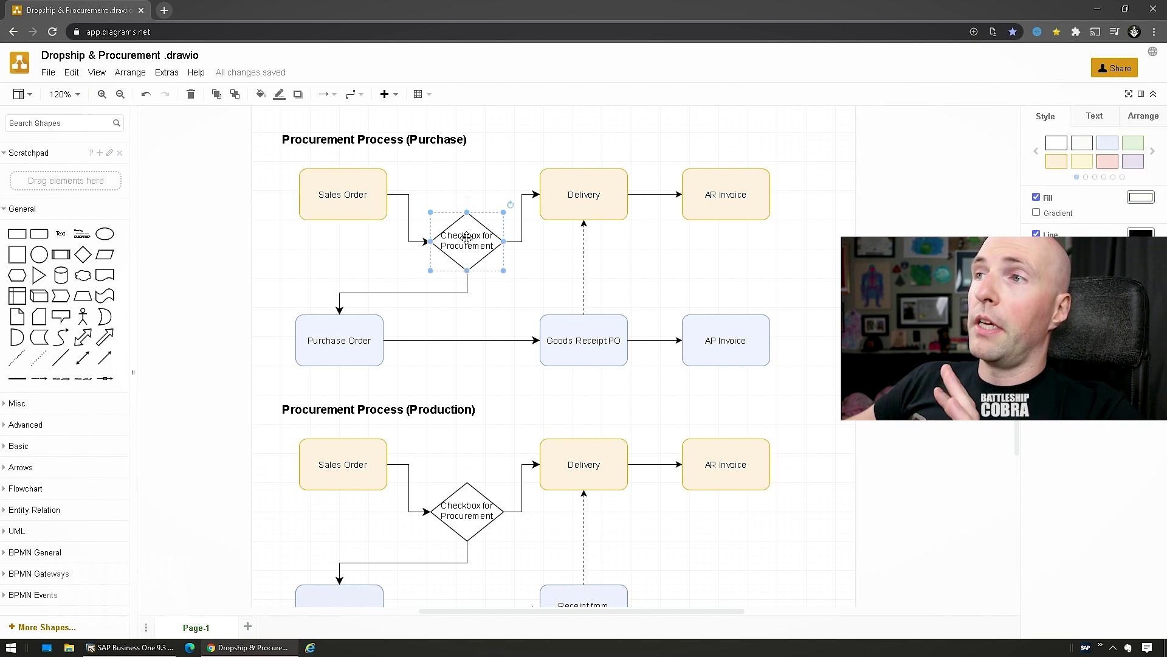
click(324, 331)
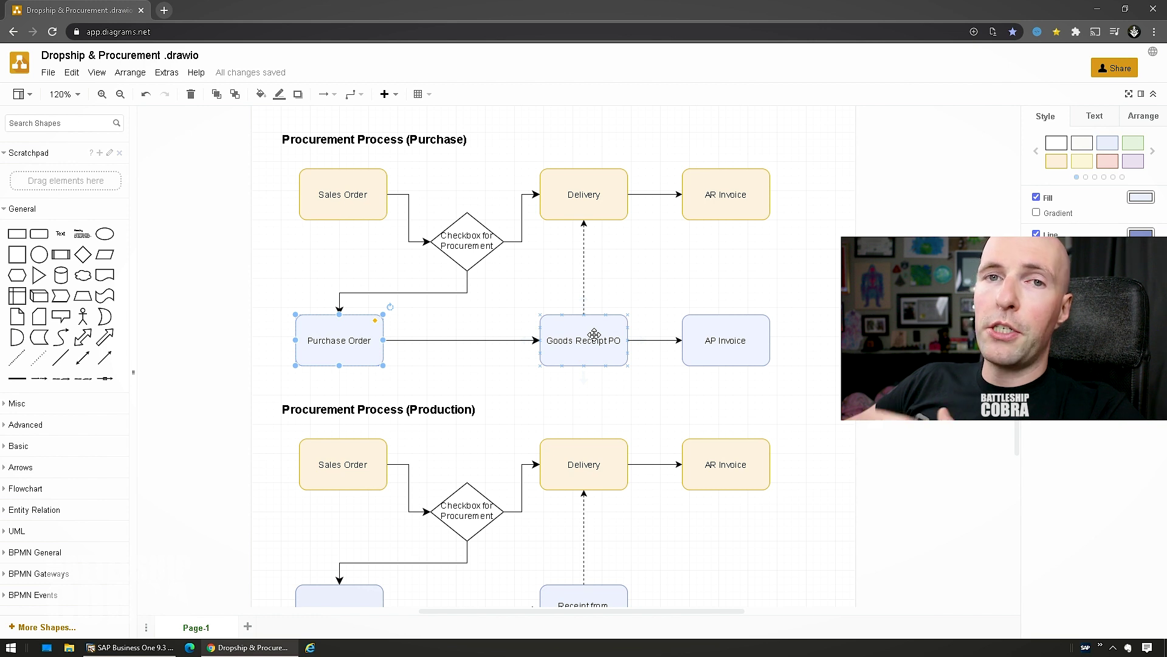
Explain the AP Invoice and Delivery steps, then return to SAP Business One.
click(719, 349)
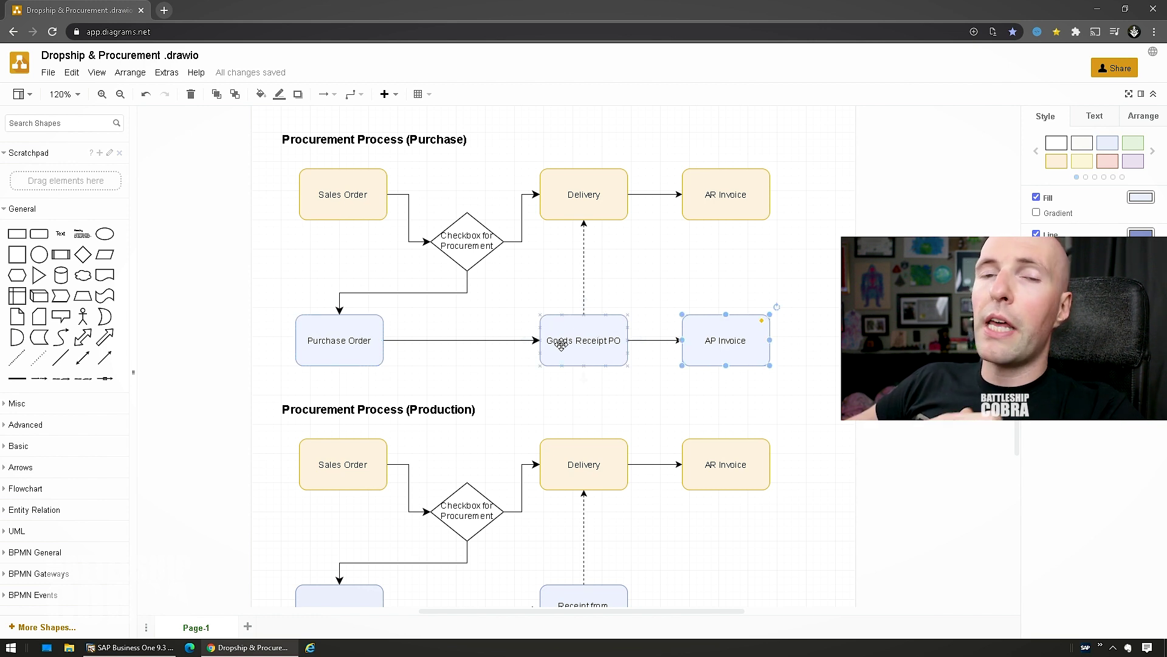
click(574, 194)
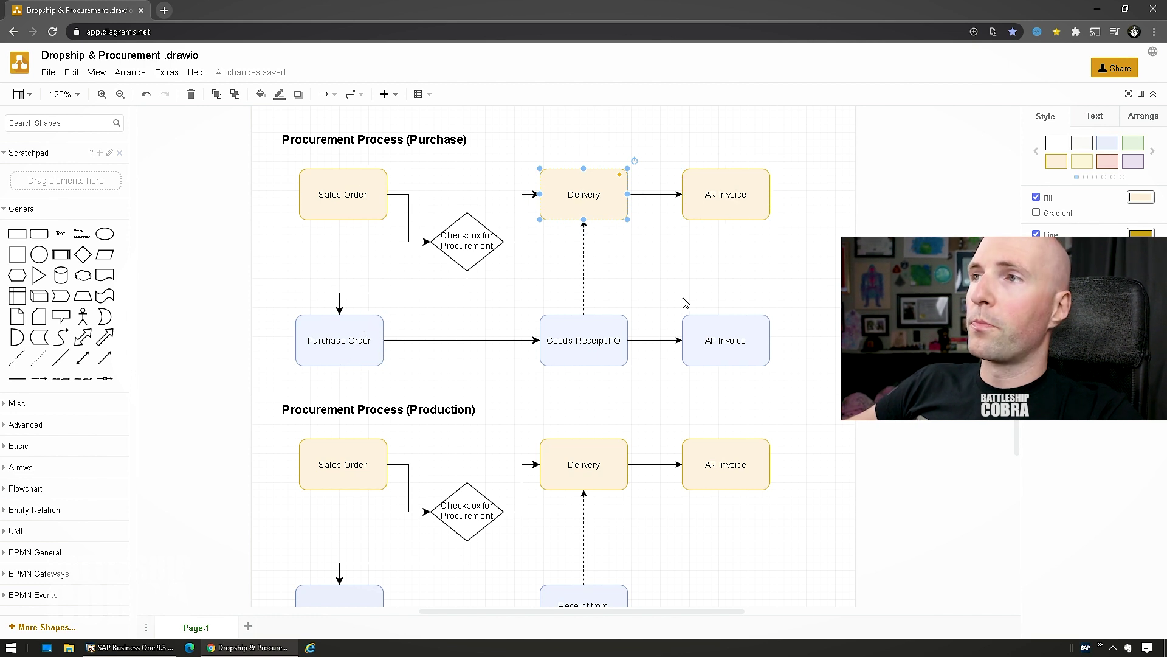
scroll(282, 357, down, 1)
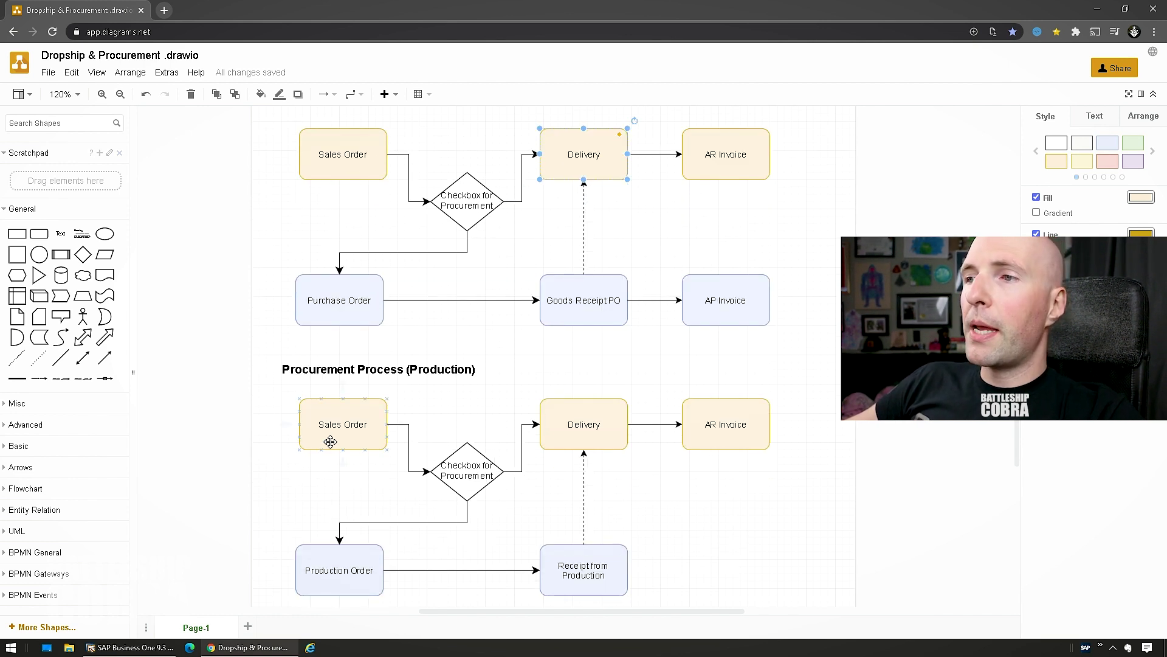
scroll(331, 440, down, 1)
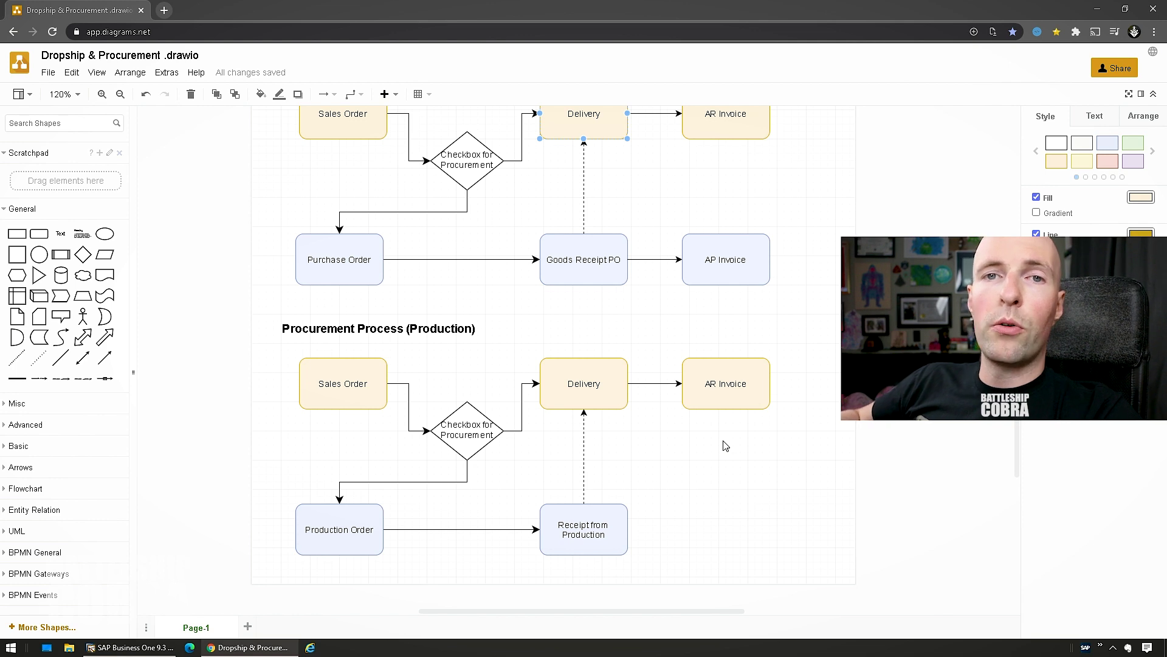
scroll(395, 201, up, 1)
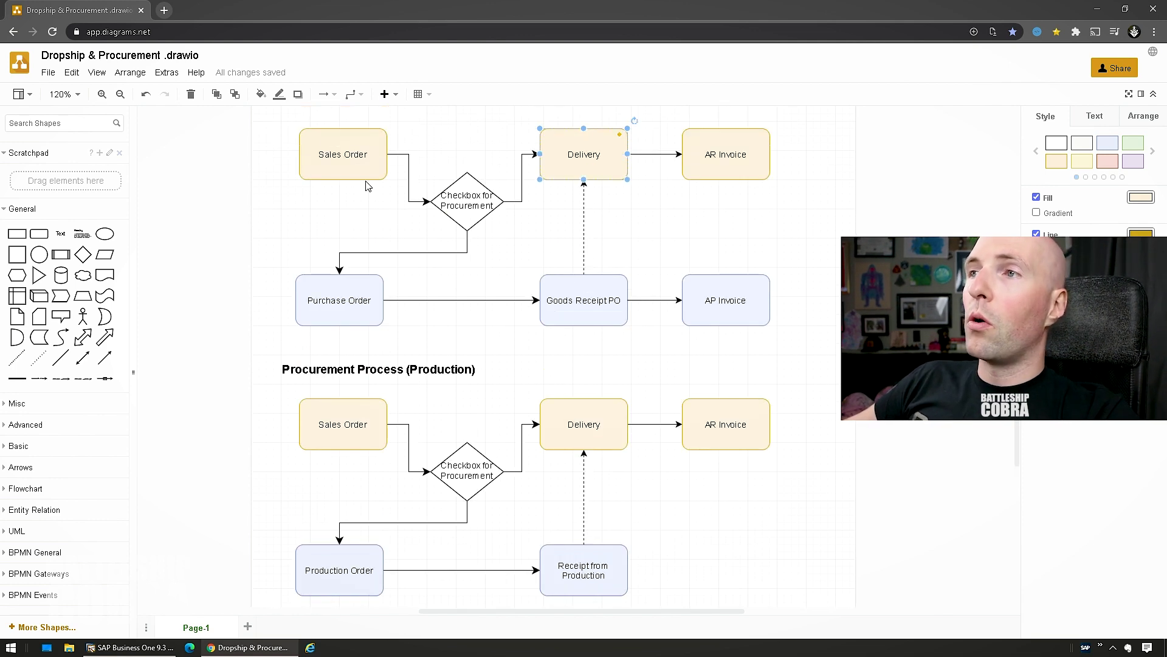
click(146, 653)
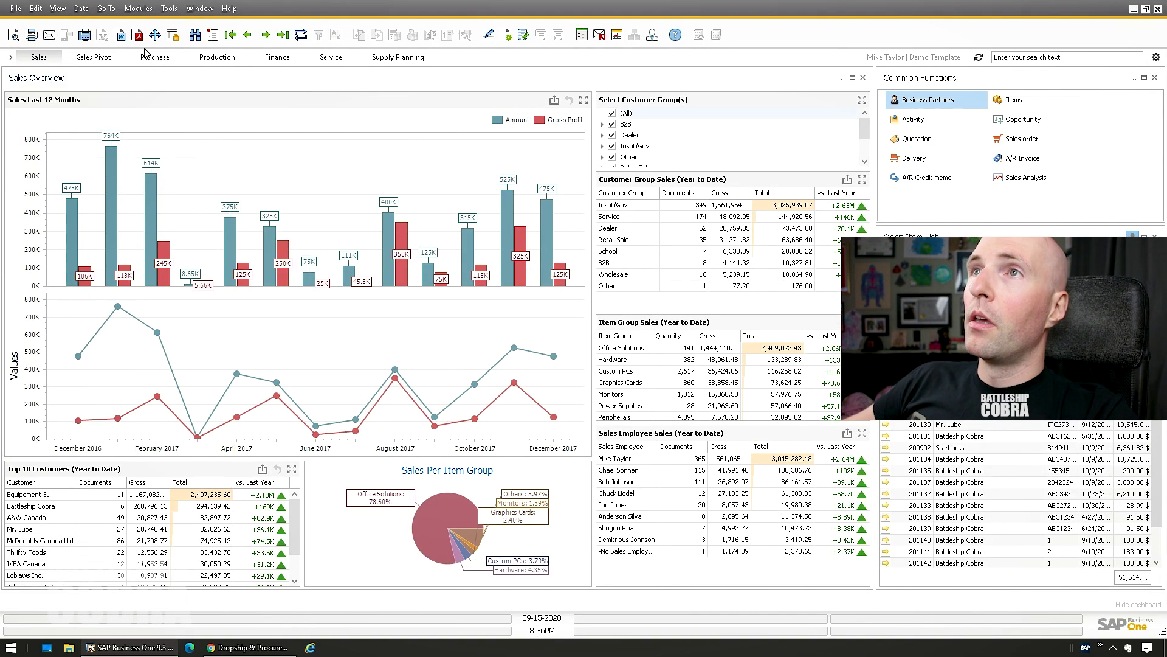
Start a new sales order for Battleship Cobra, dismissing the multiple ship-to message.
click(139, 8)
mouse_move(165, 76)
click(304, 222)
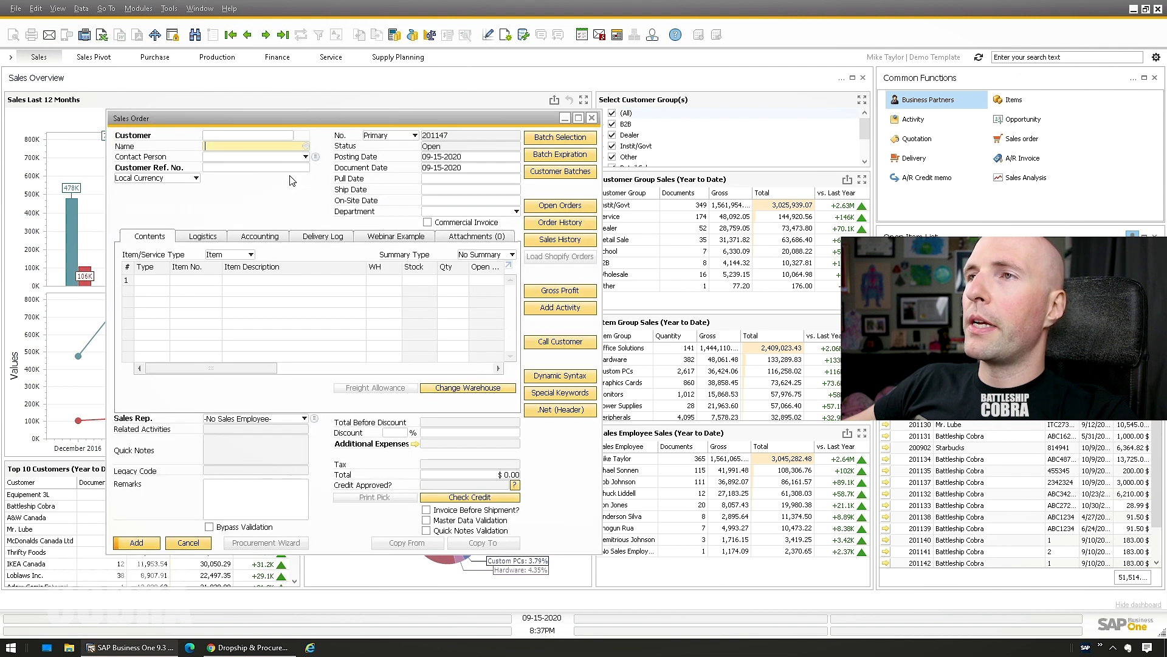
key(ctrl+f)
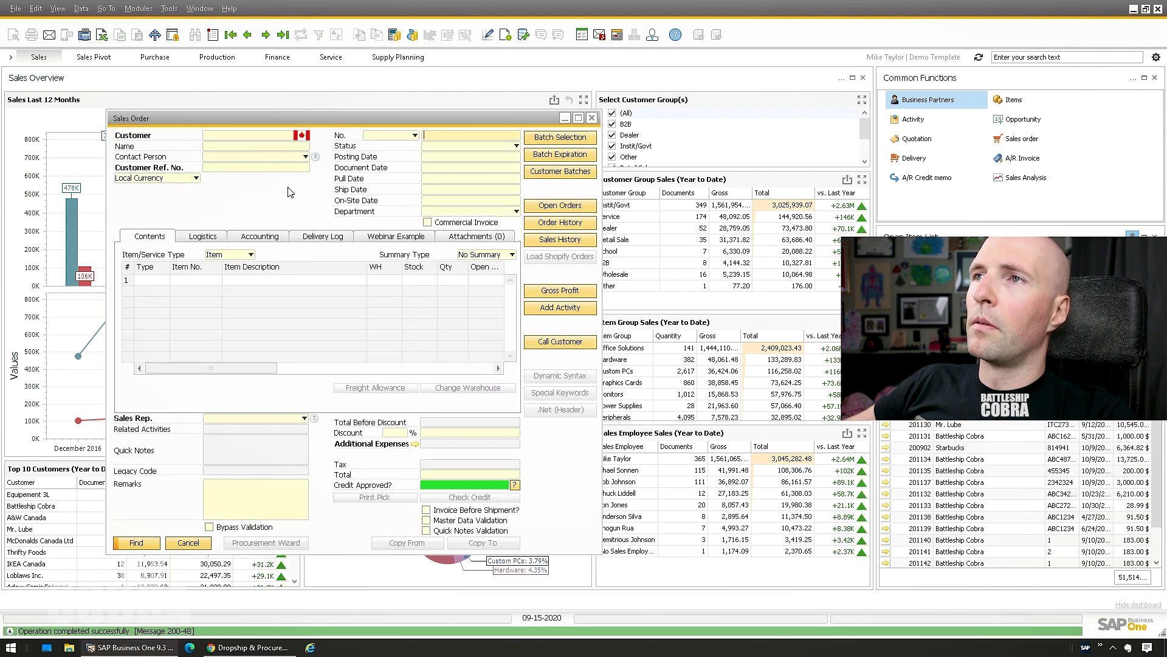
key(ctrl+a)
text(ba)
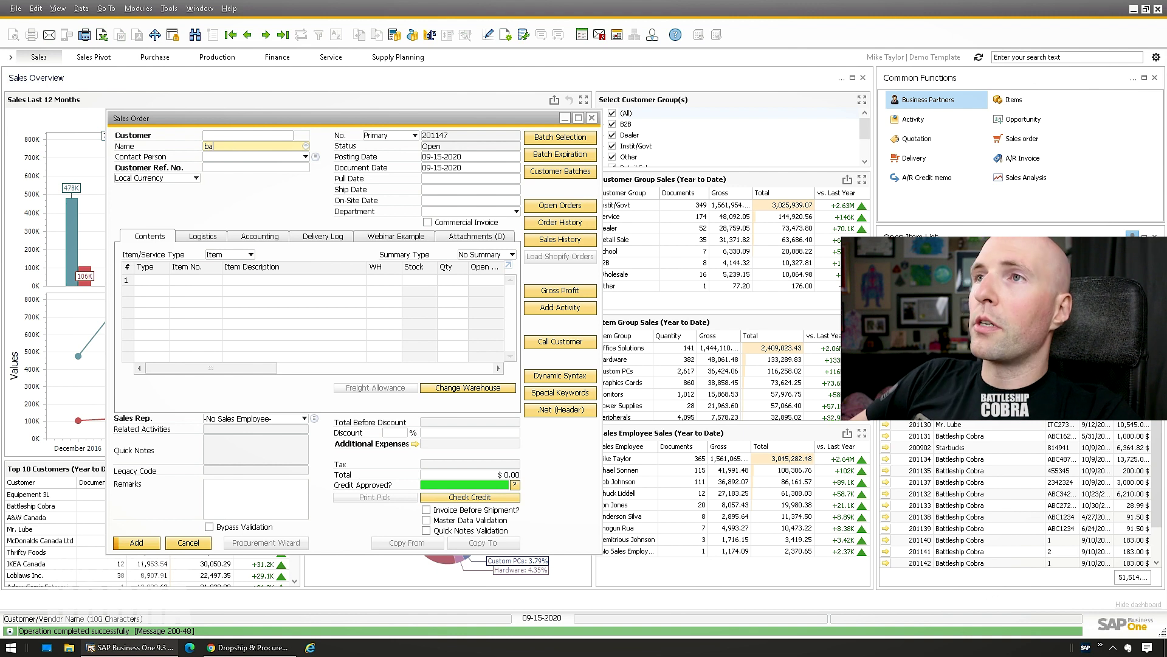
text(ttleship Cobra)
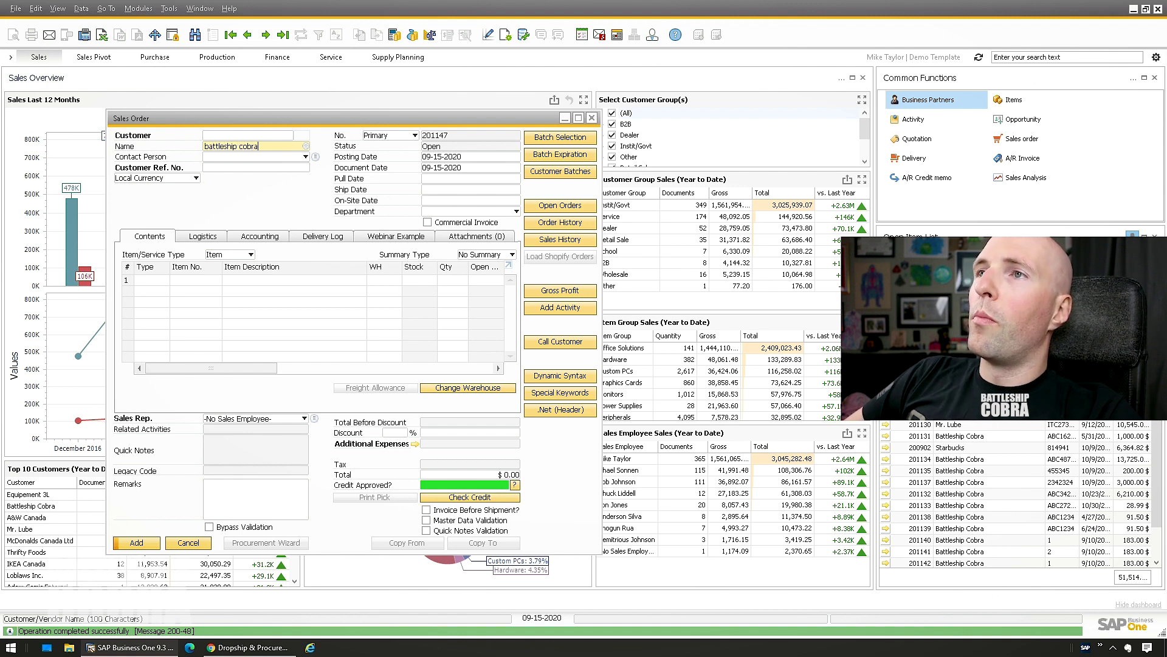
key(Tab)
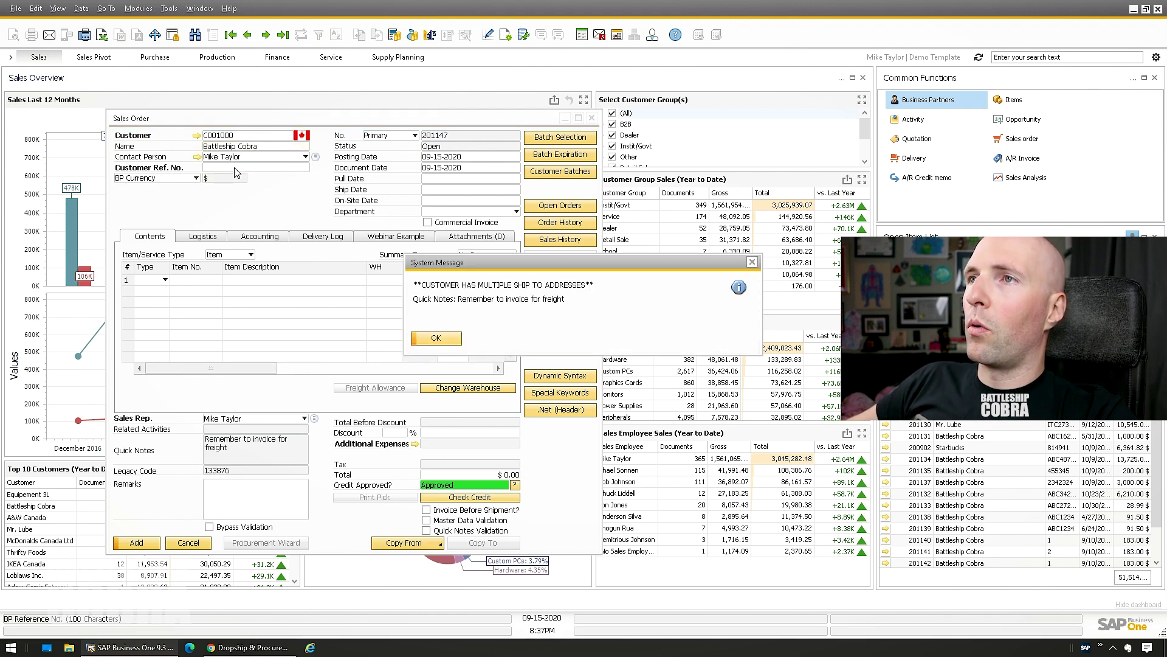
click(436, 338)
Enter customer reference 1234 and pull and ship dates of 10-15-2020.
text(12)
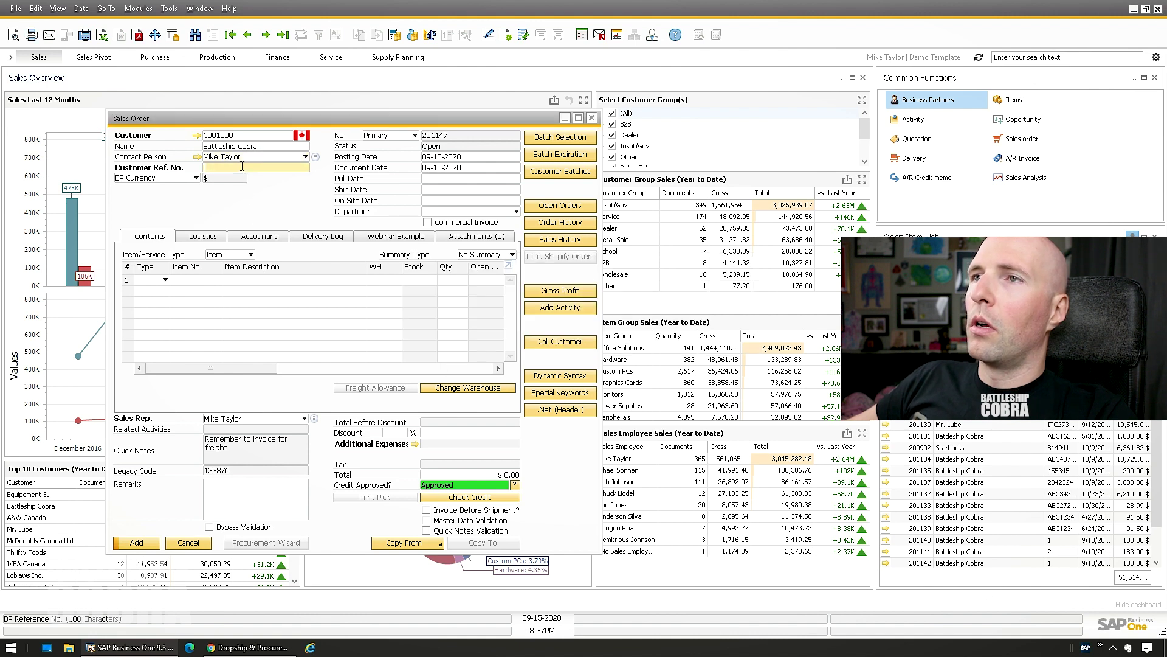
text(34)
key(Tab)
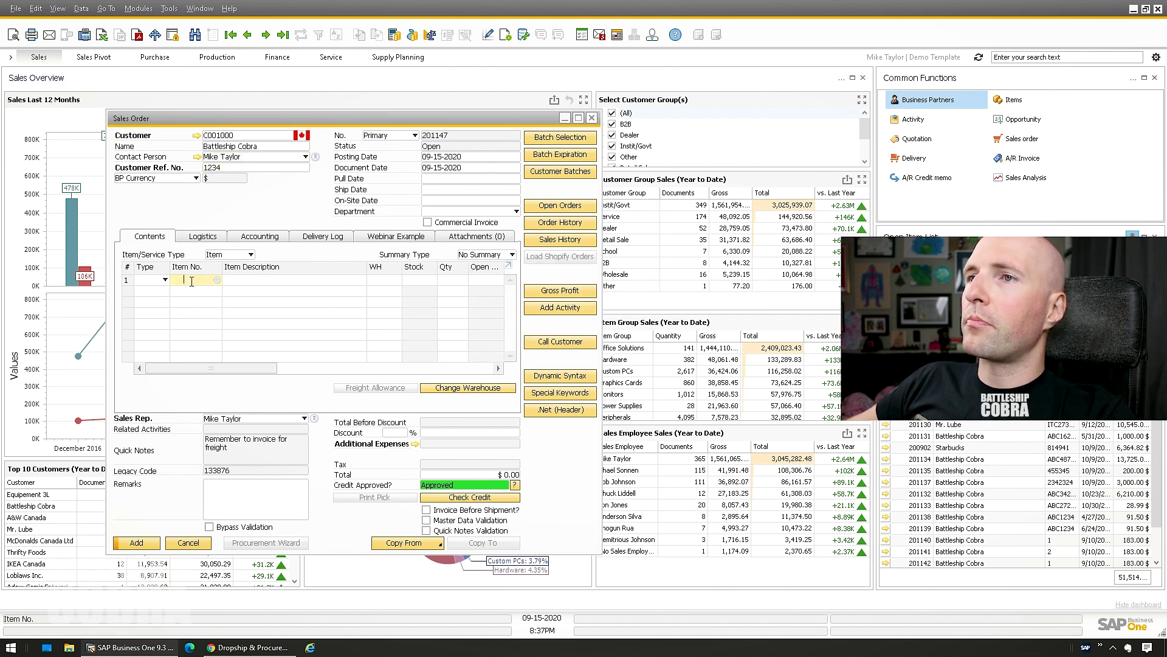
key(shift+Tab)
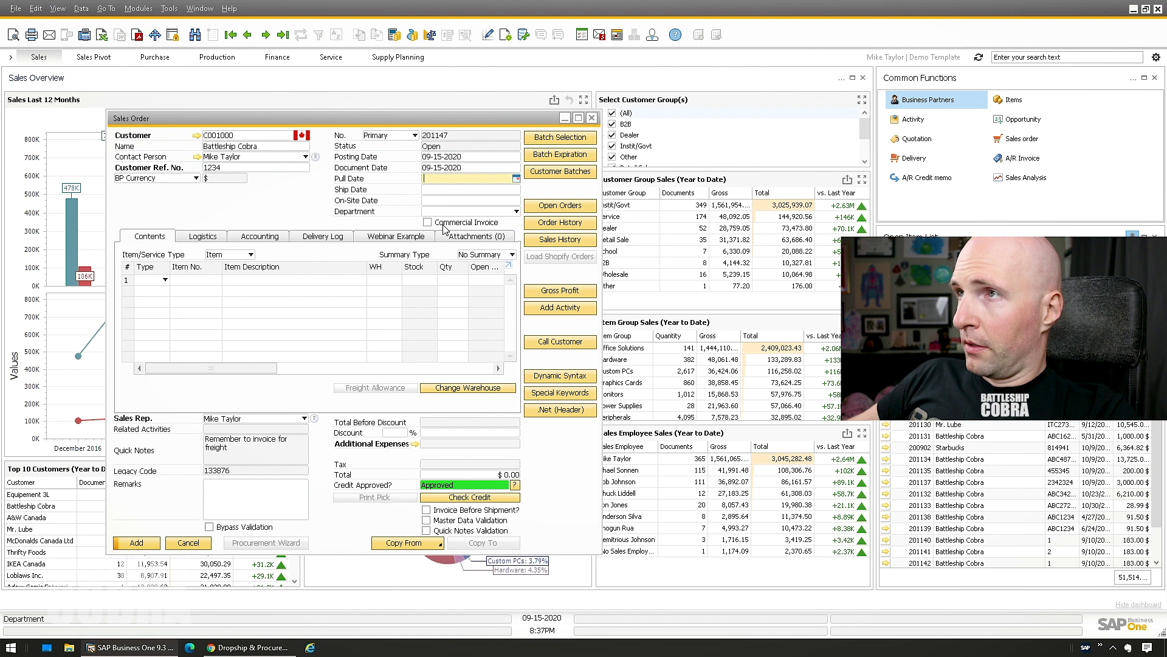
text(101520)
key(Tab)
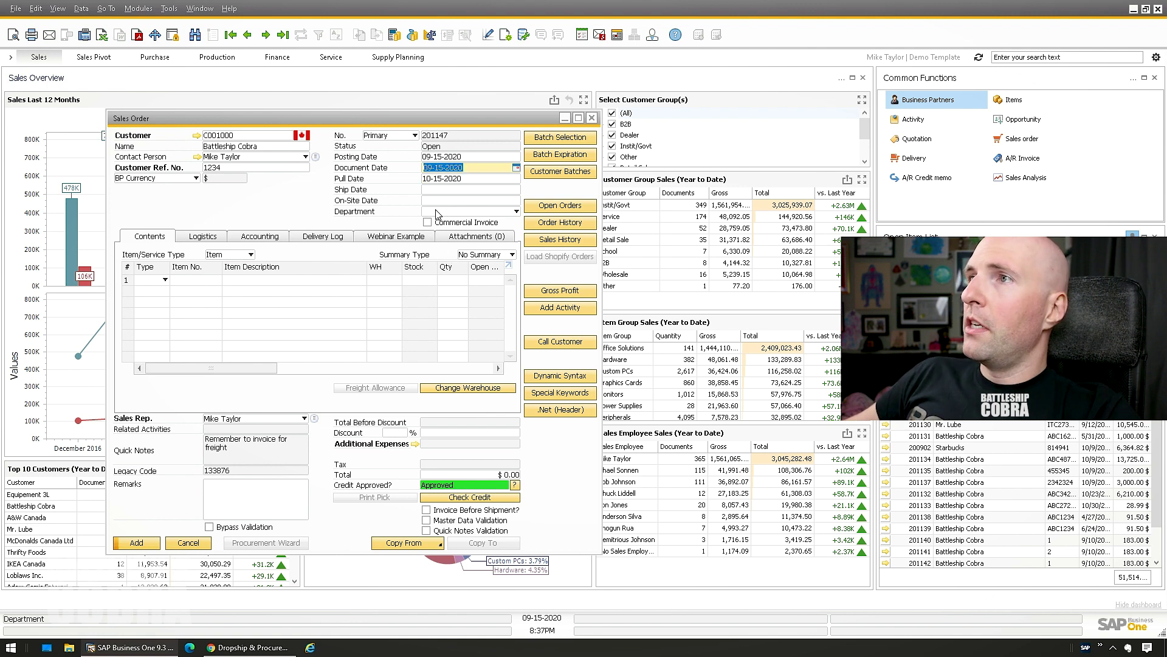
key(shift+Tab)
key(Tab)
text(101520)
key(Tab)
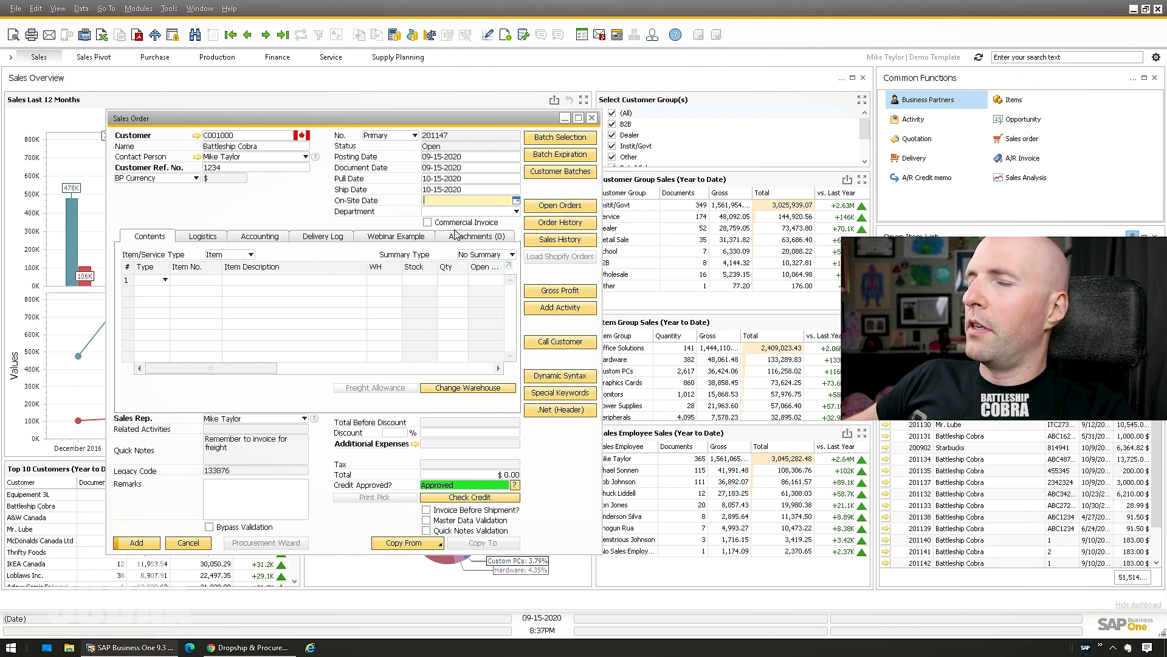
click(202, 278)
key(Tab)
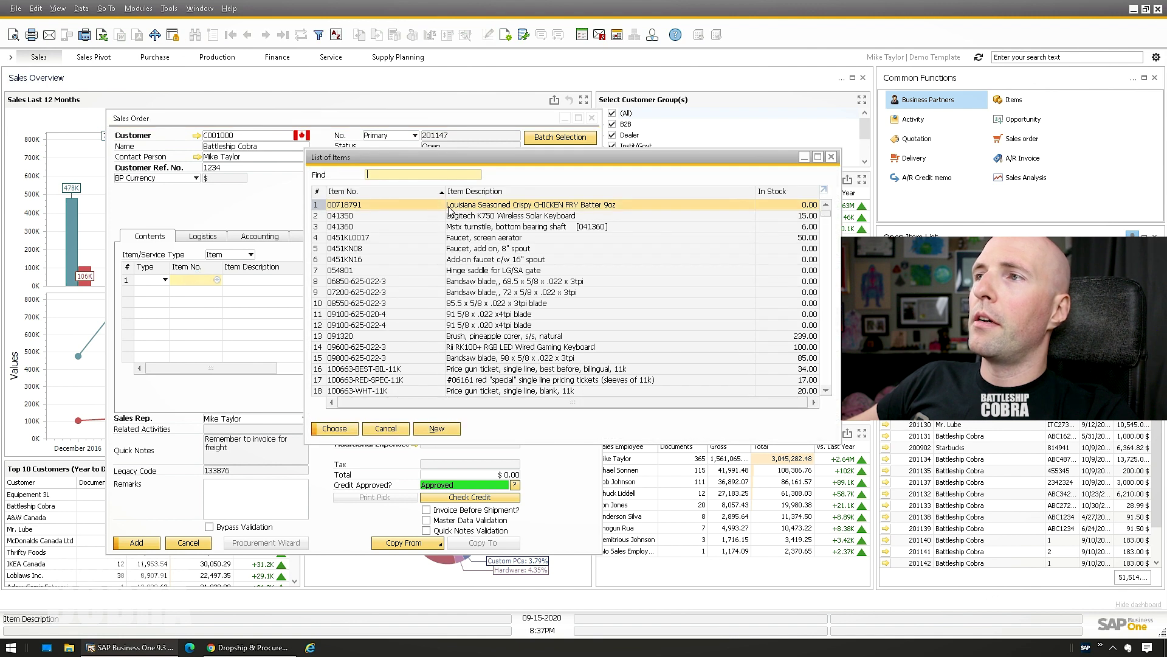
Add the Logitech K750 Wireless Solar Keyboard as line 1 and edit its warehouse.
double_click(472, 217)
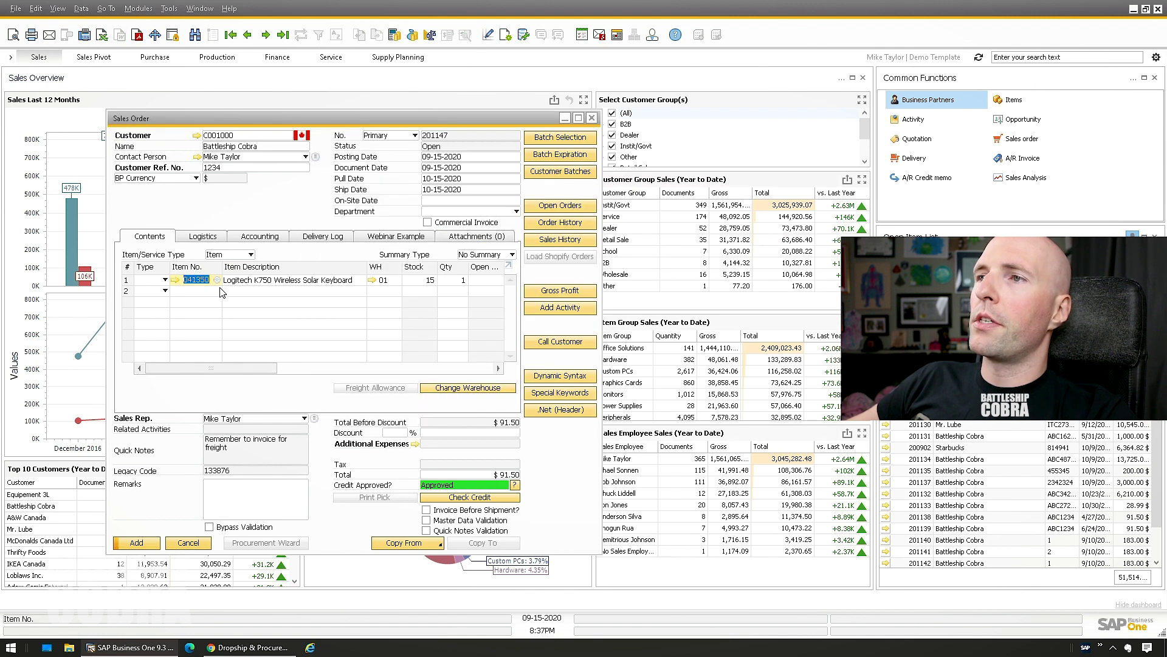
click(491, 336)
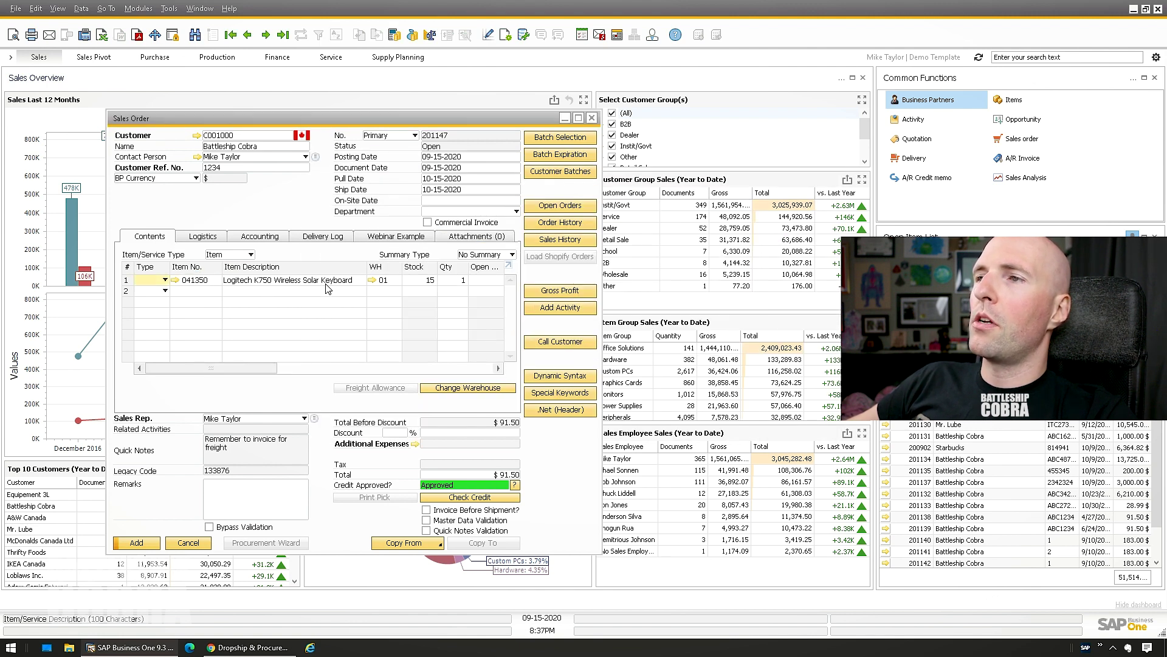
double_click(382, 281)
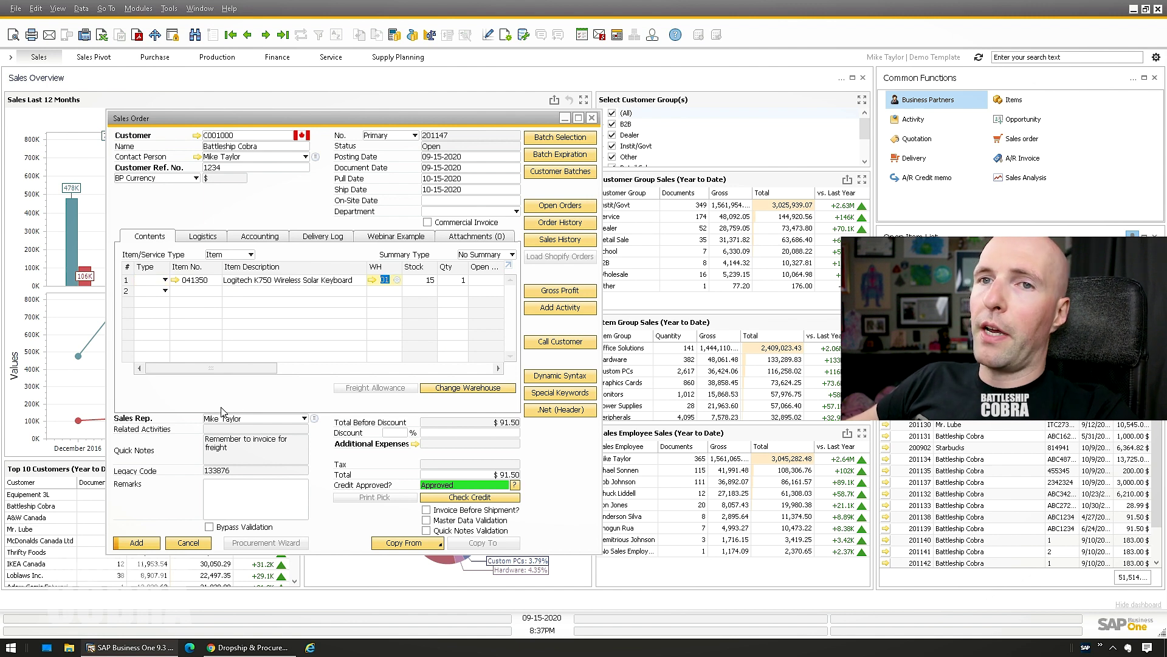
Tick the PO checkbox on row 1, cancel the column description change, and review logistics.
scroll(388, 281, right, 3)
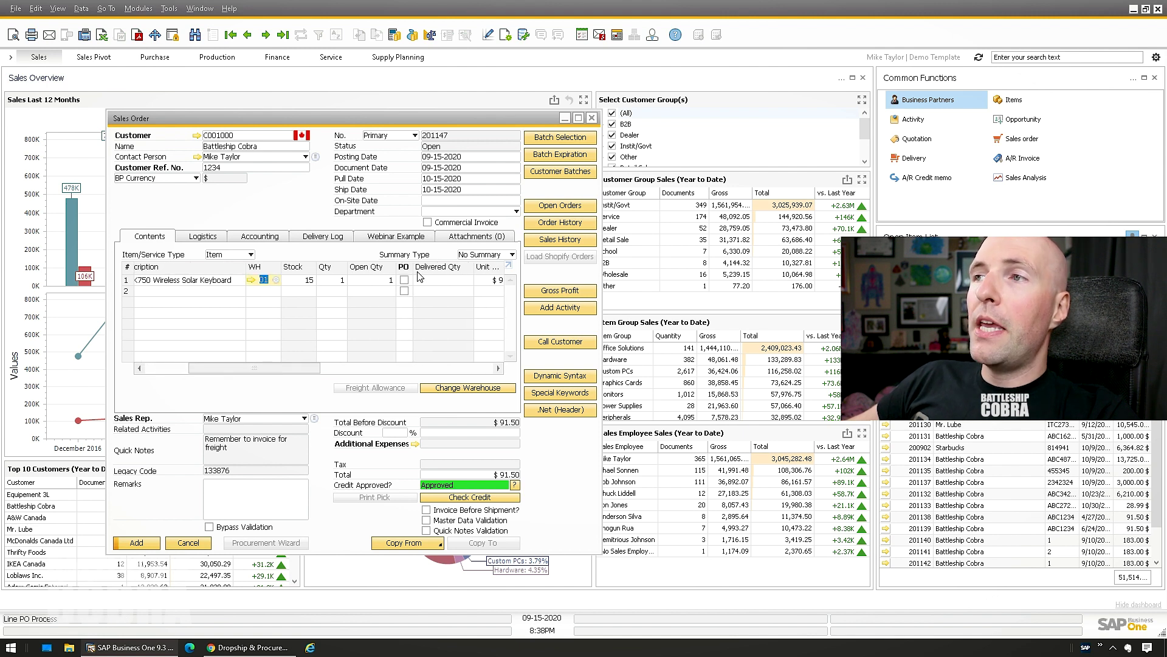
click(404, 280)
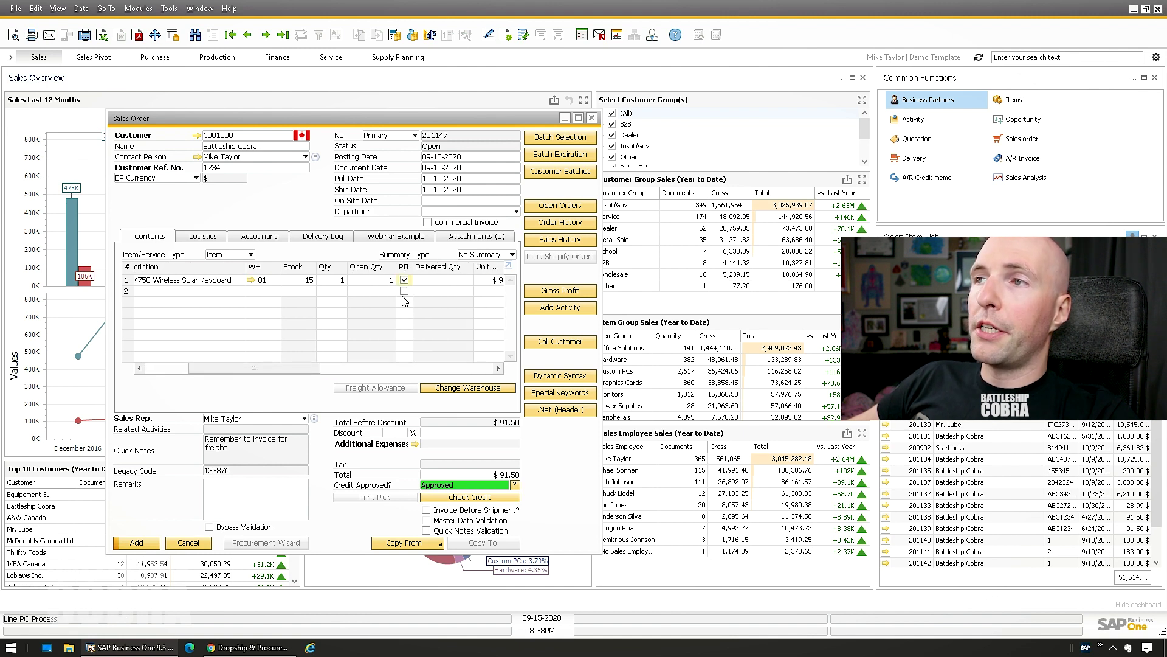
ctrl+double_click(403, 266)
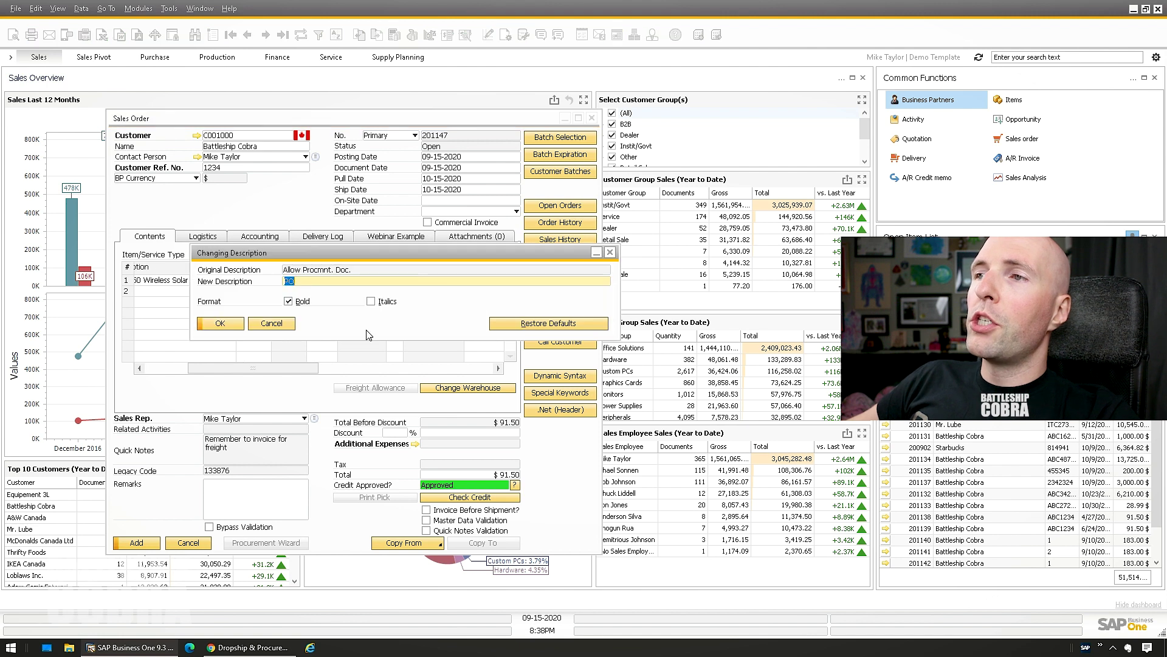
click(270, 324)
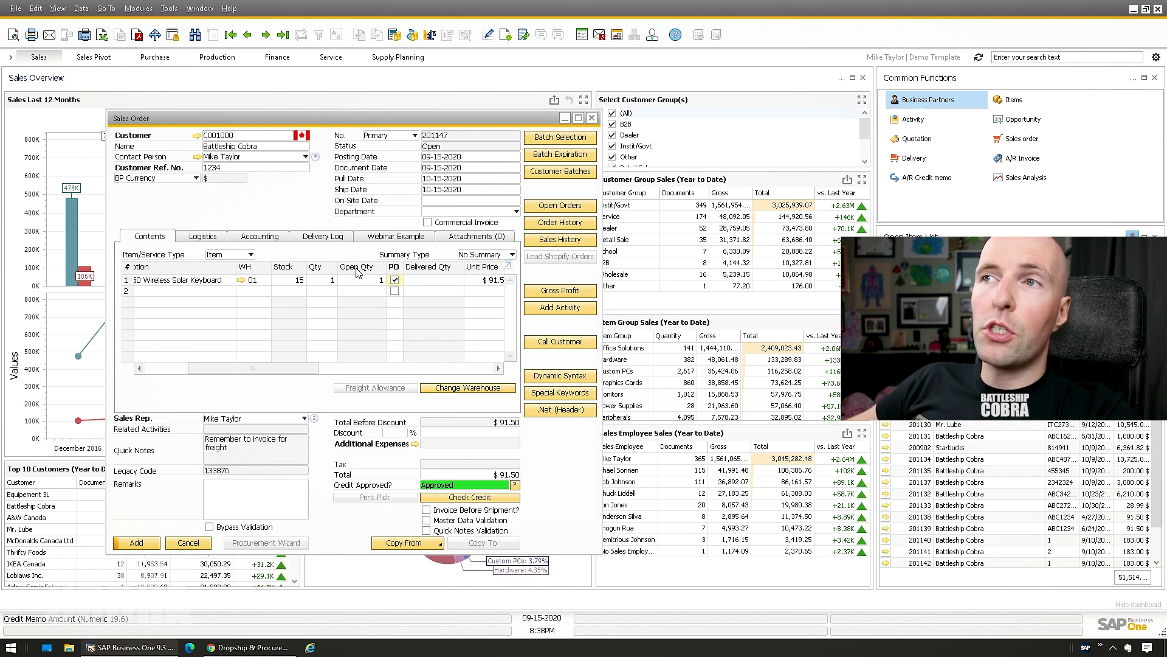
click(204, 237)
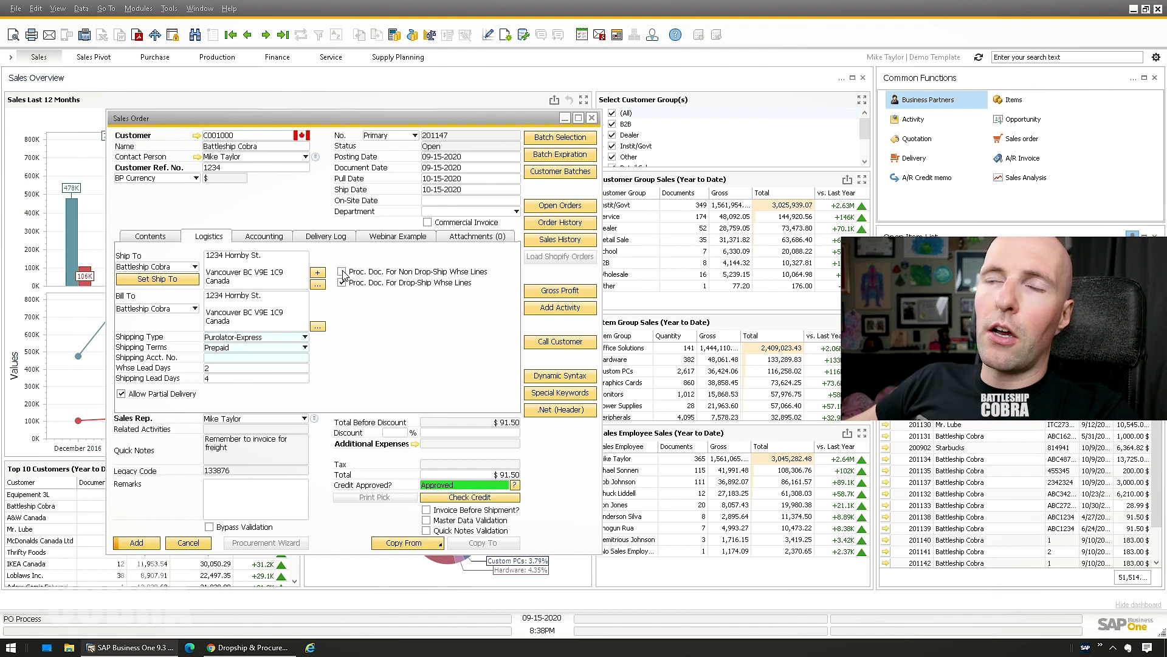
click(152, 236)
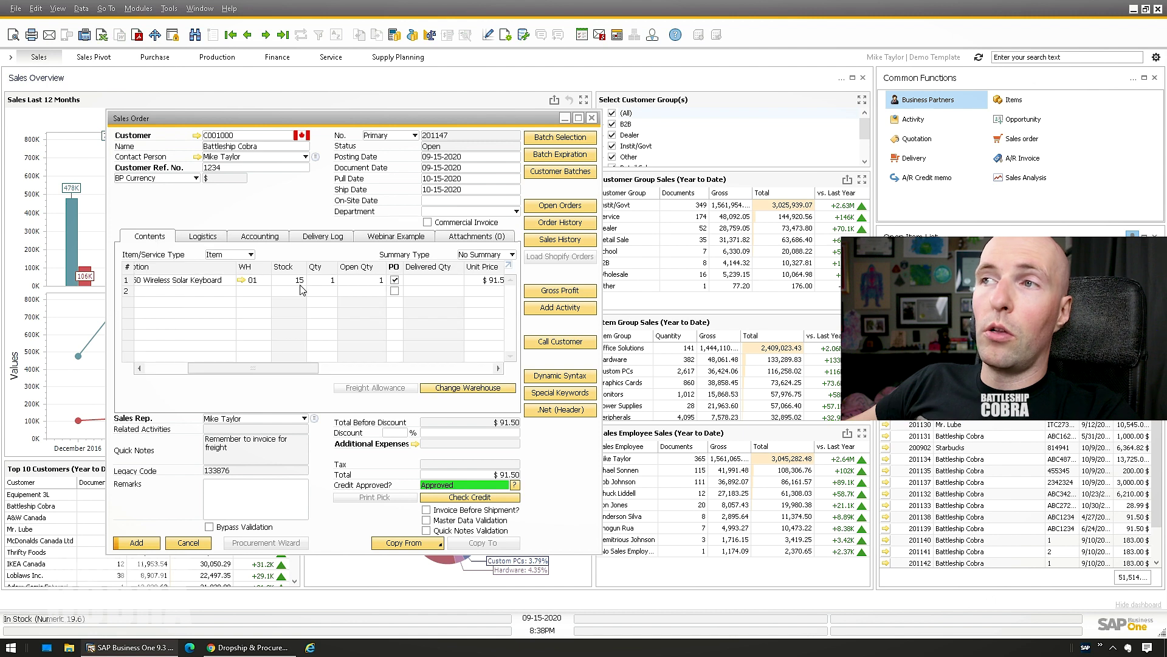
ctrl+double_click(394, 268)
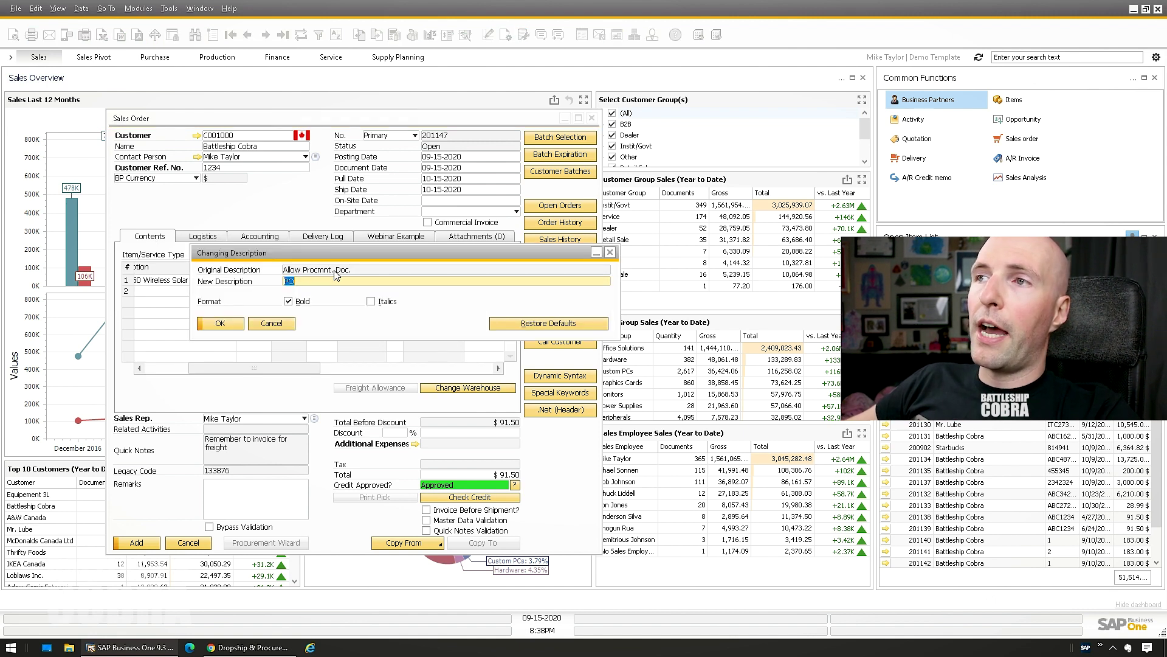
click(277, 325)
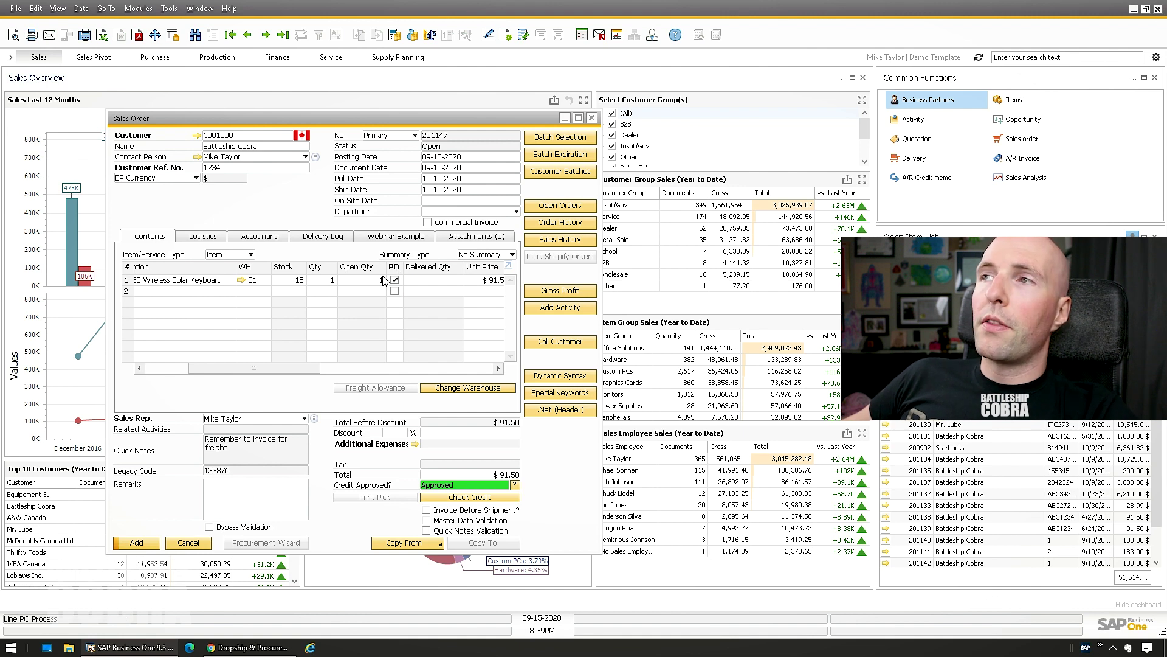
click(134, 544)
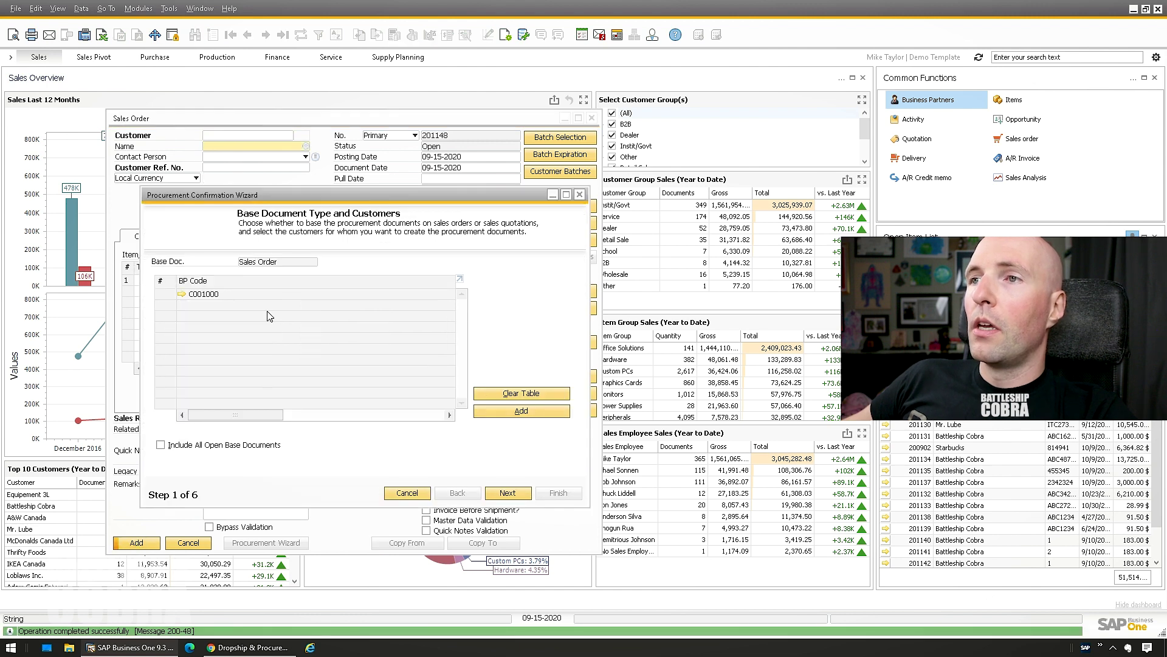
Add the sales order and advance the Procurement Confirmation Wizard to the base document line items.
click(58, 8)
click(107, 105)
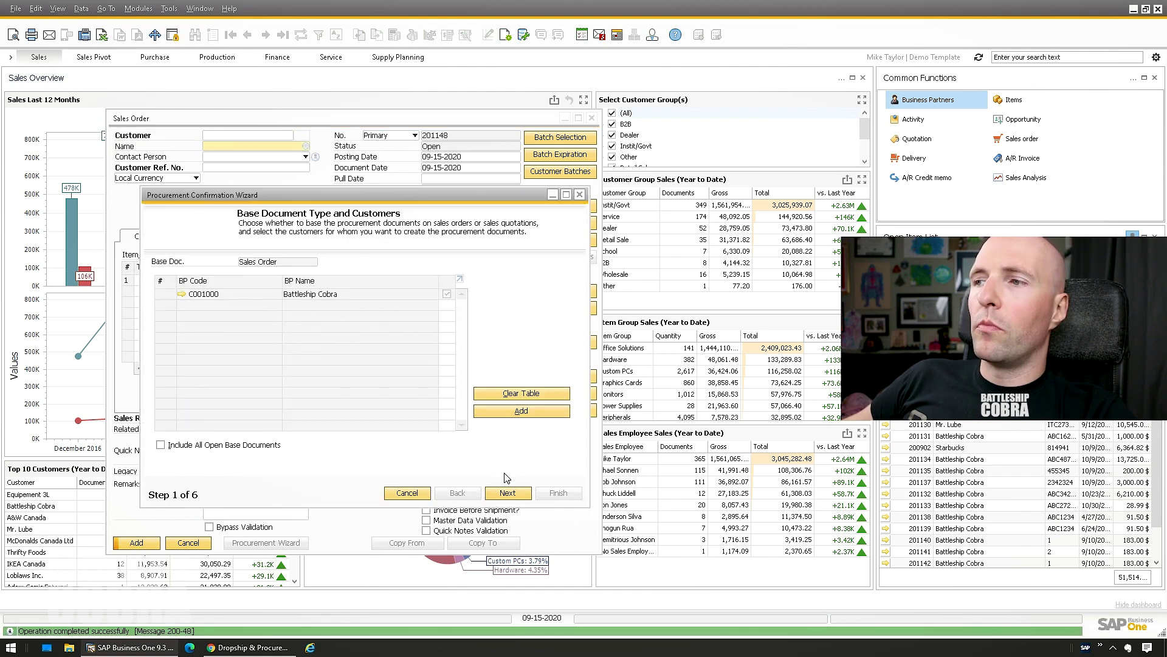
click(493, 493)
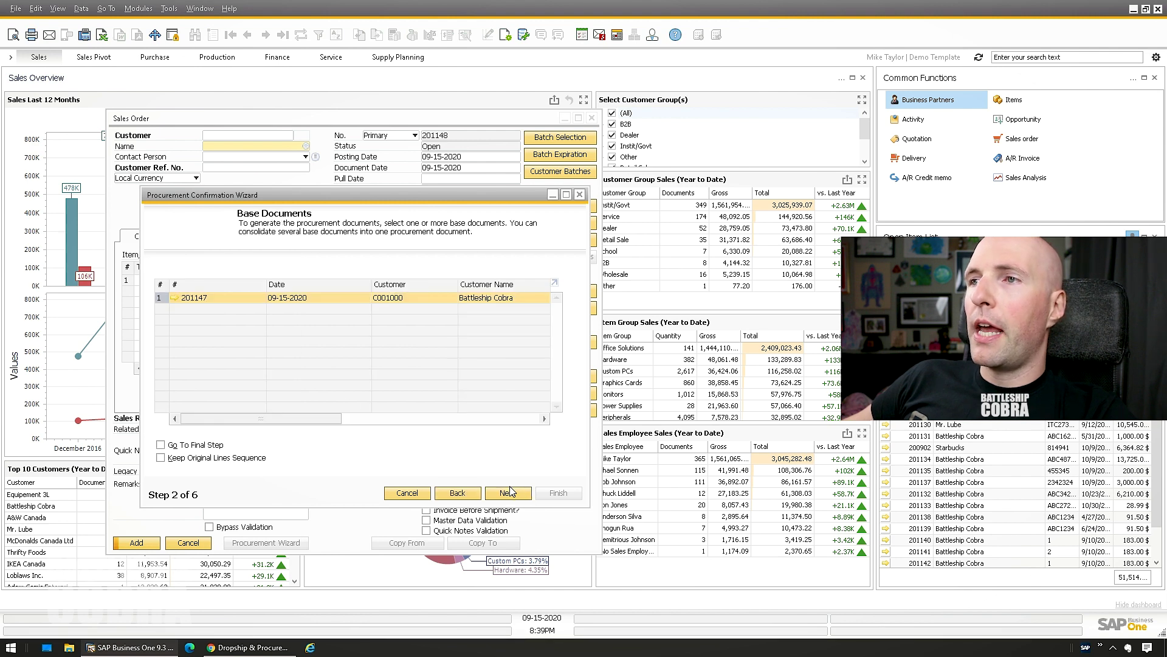
click(505, 493)
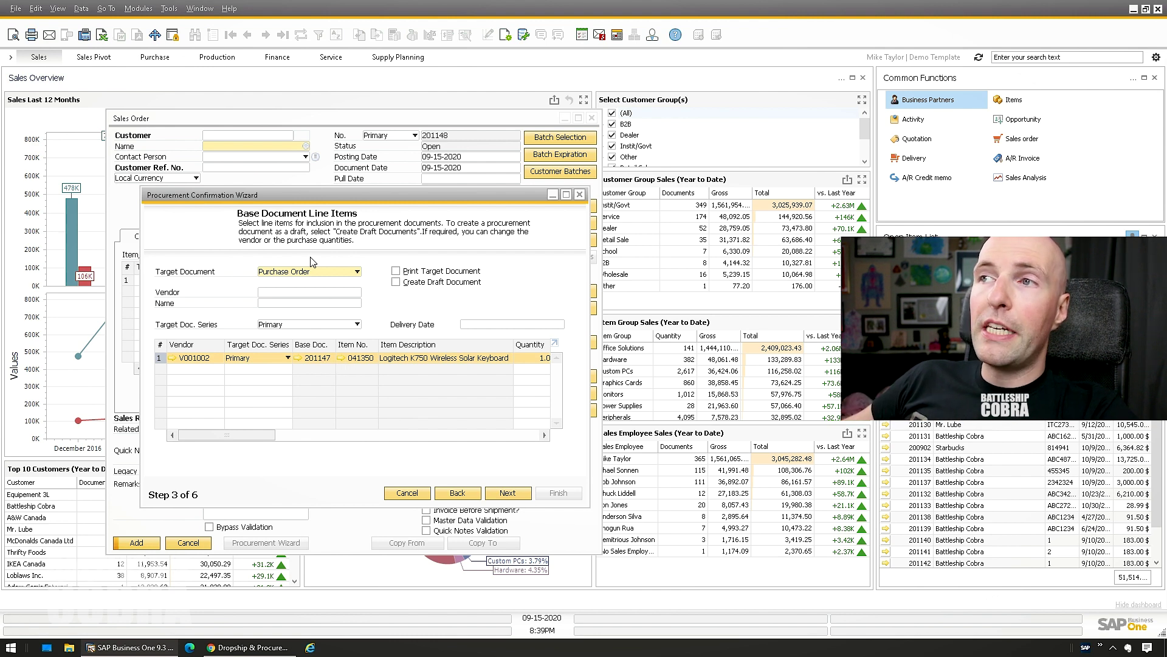
Keep Purchase Order as the target document, check the keyboard line's vendor, and reach Consolidations.
click(309, 272)
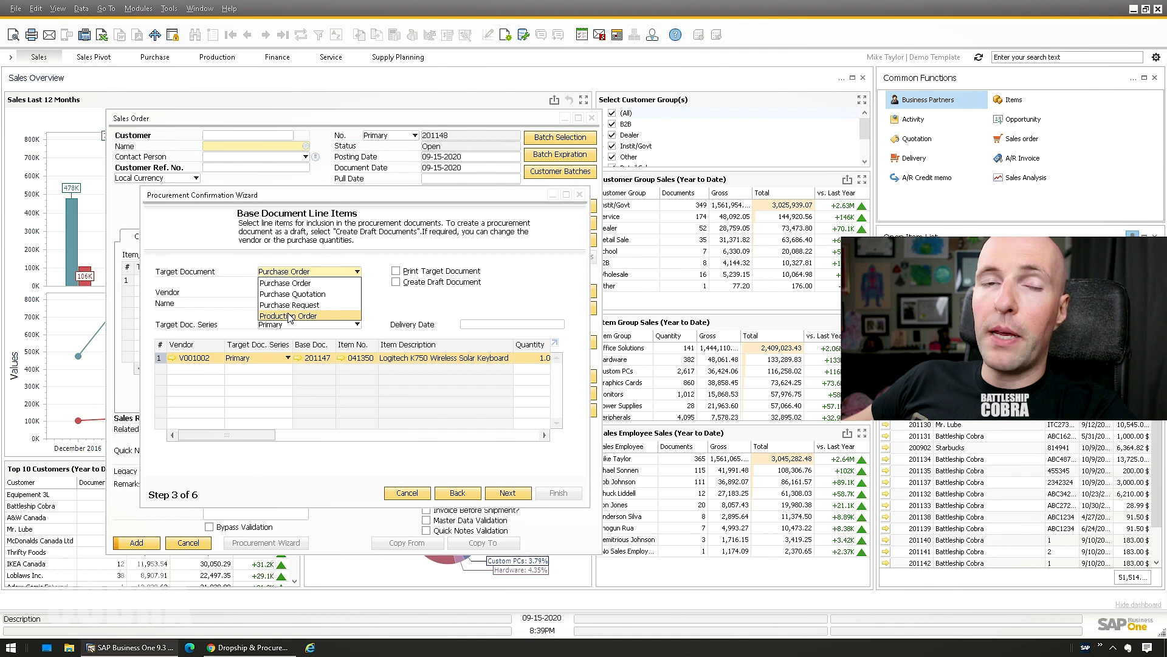
click(323, 260)
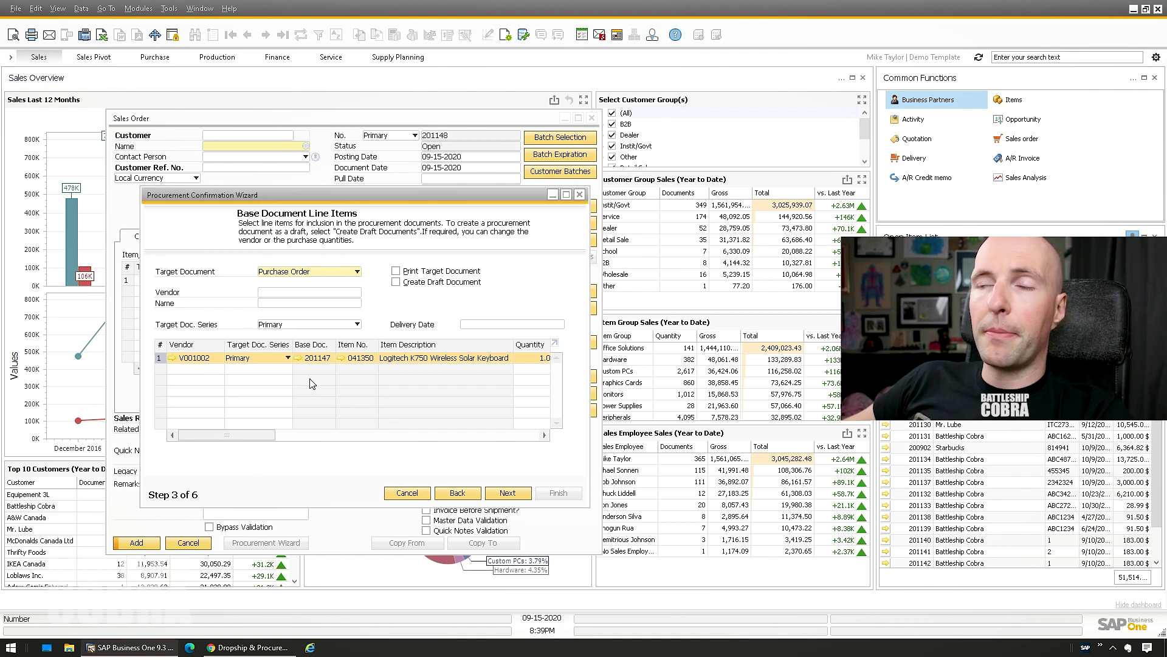
click(200, 360)
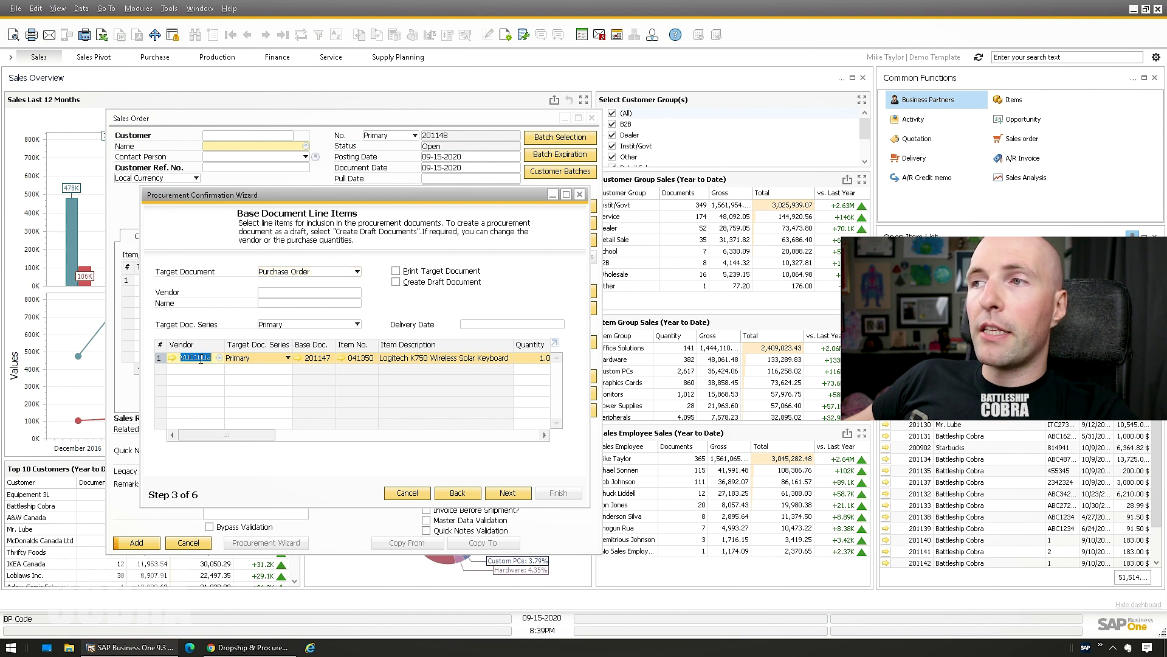
click(283, 434)
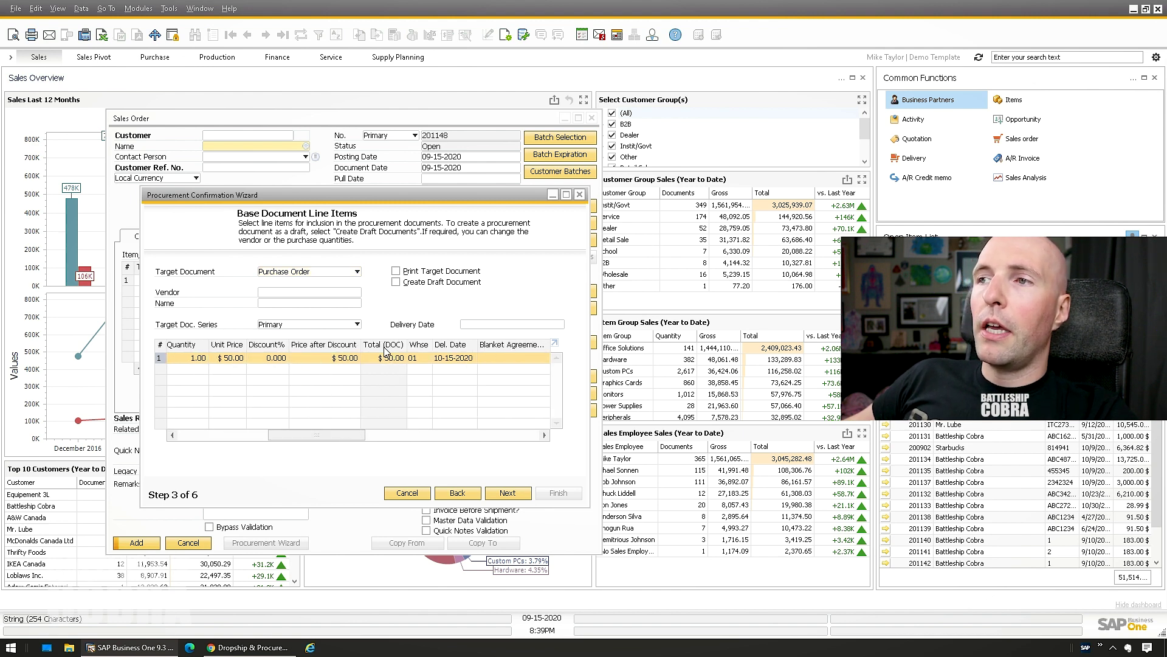
click(219, 434)
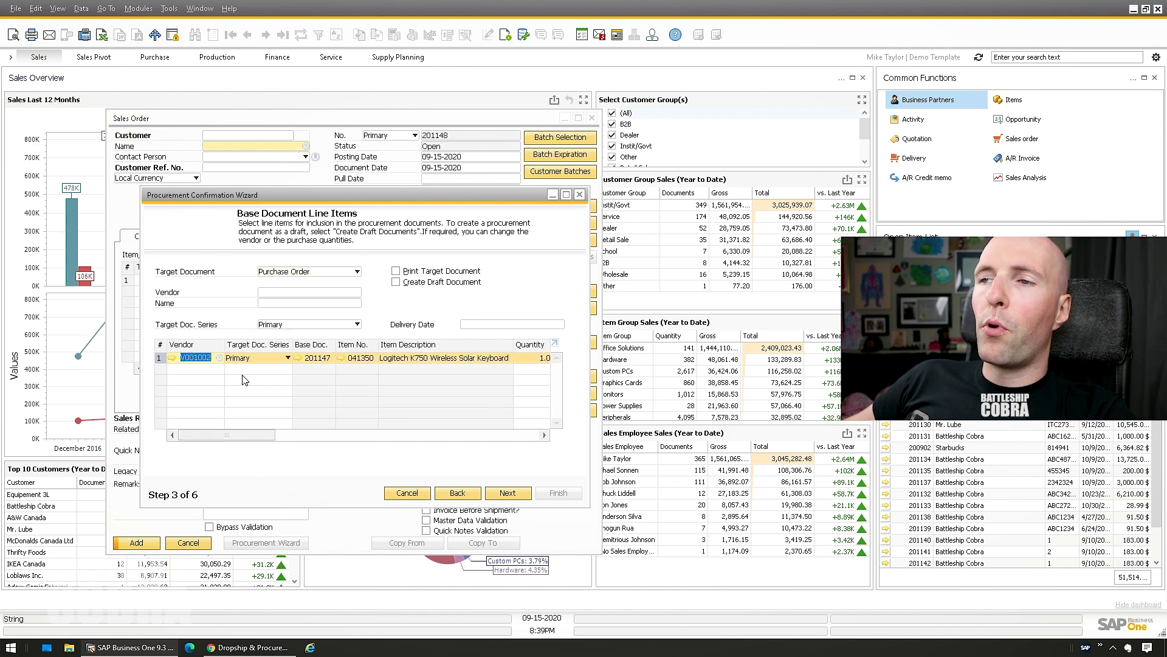
click(507, 492)
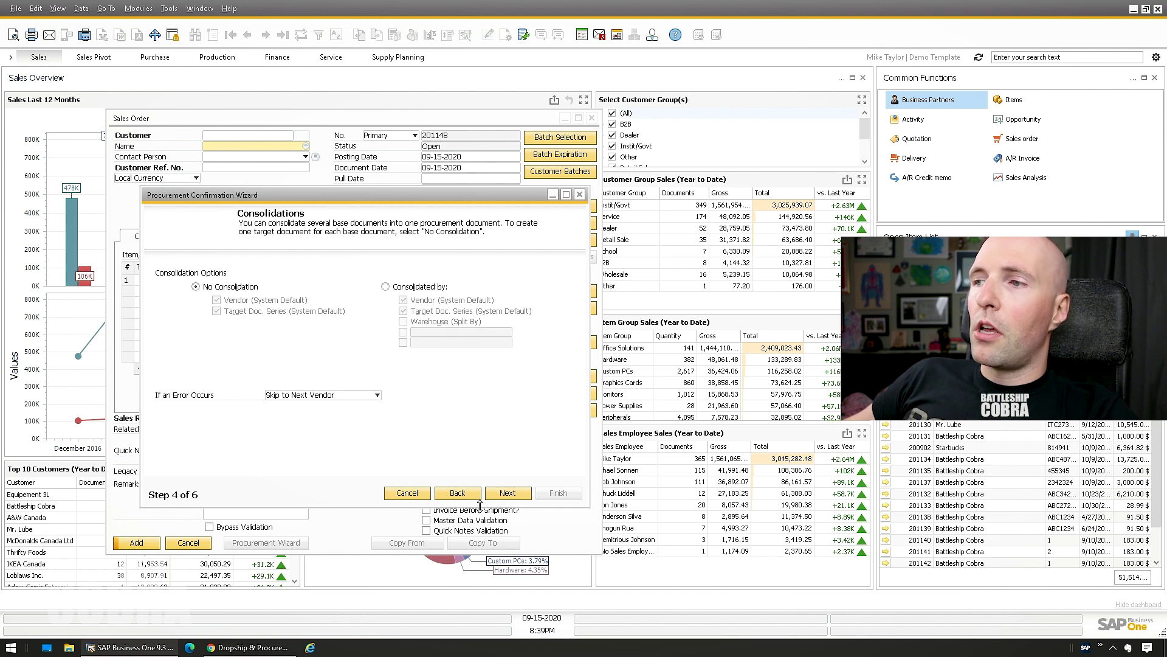
Generate purchase order 800241 for Vendor #1 and inspect its Logistics ship-to address.
click(507, 493)
click(508, 493)
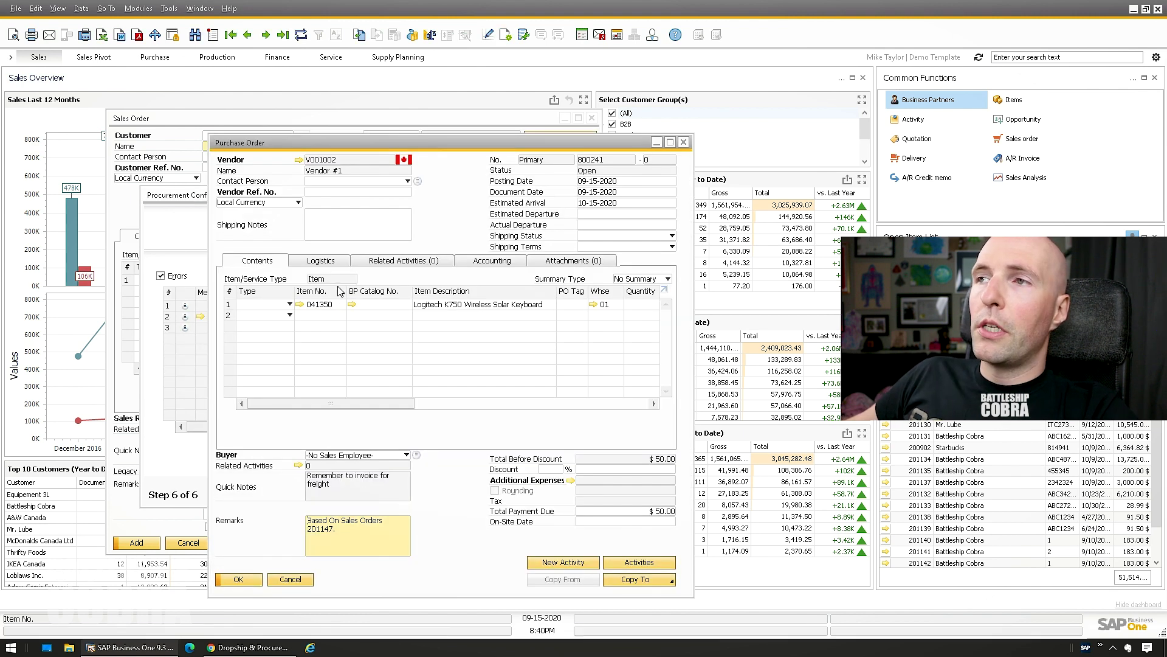
click(327, 262)
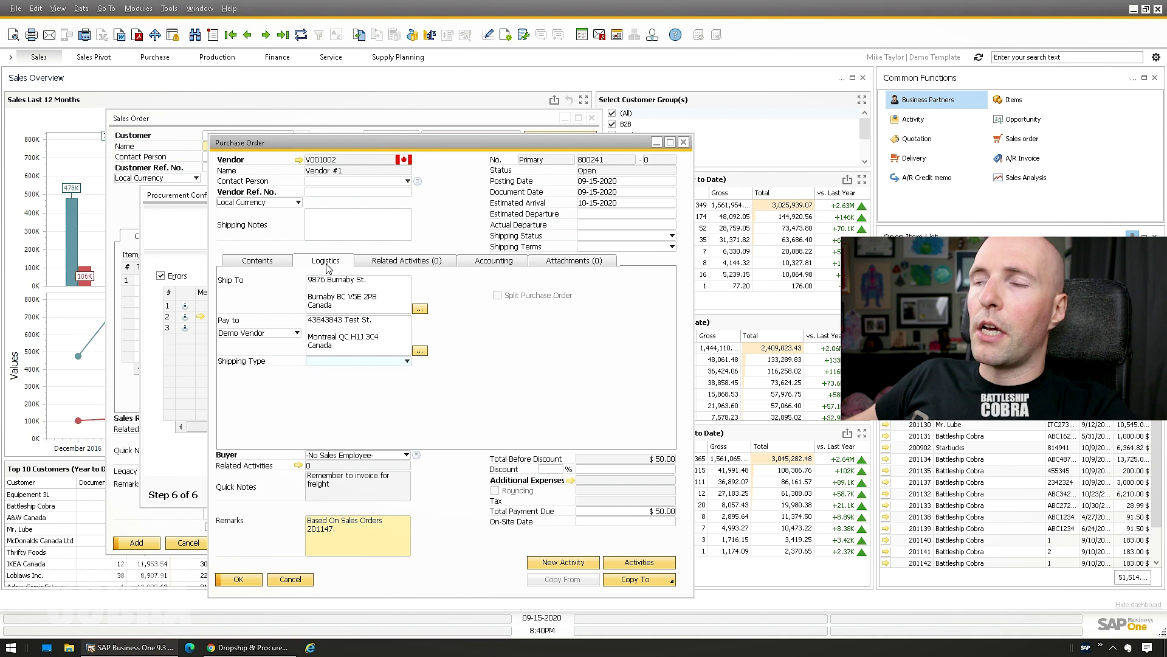
click(348, 303)
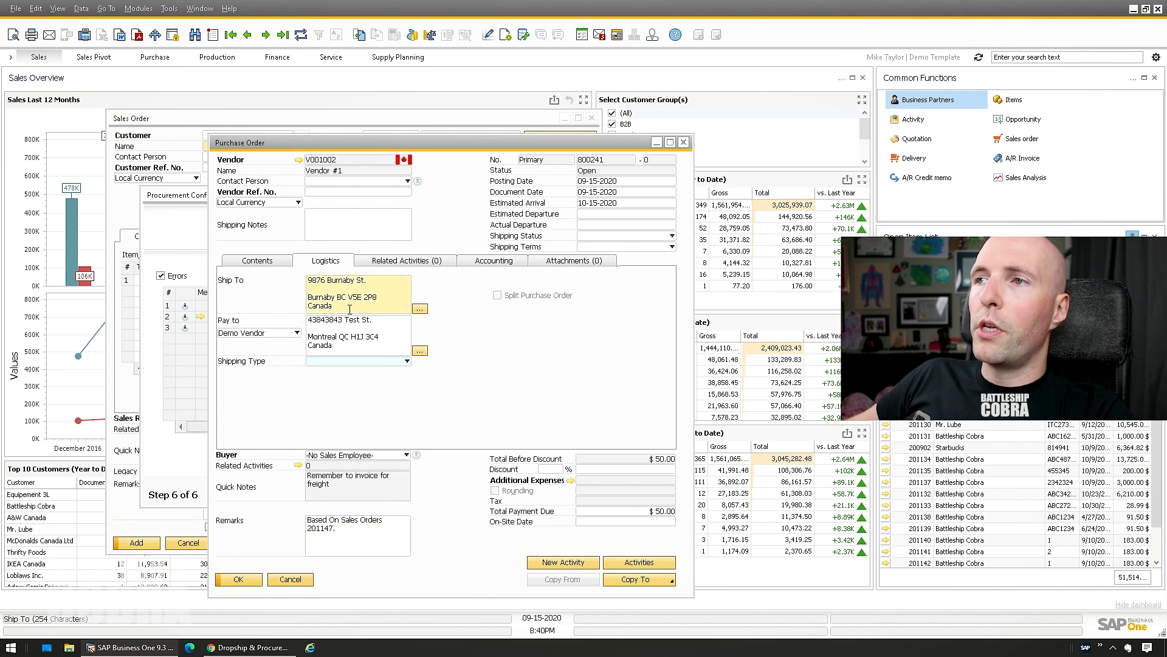
drag(350, 309, 255, 253)
click(338, 286)
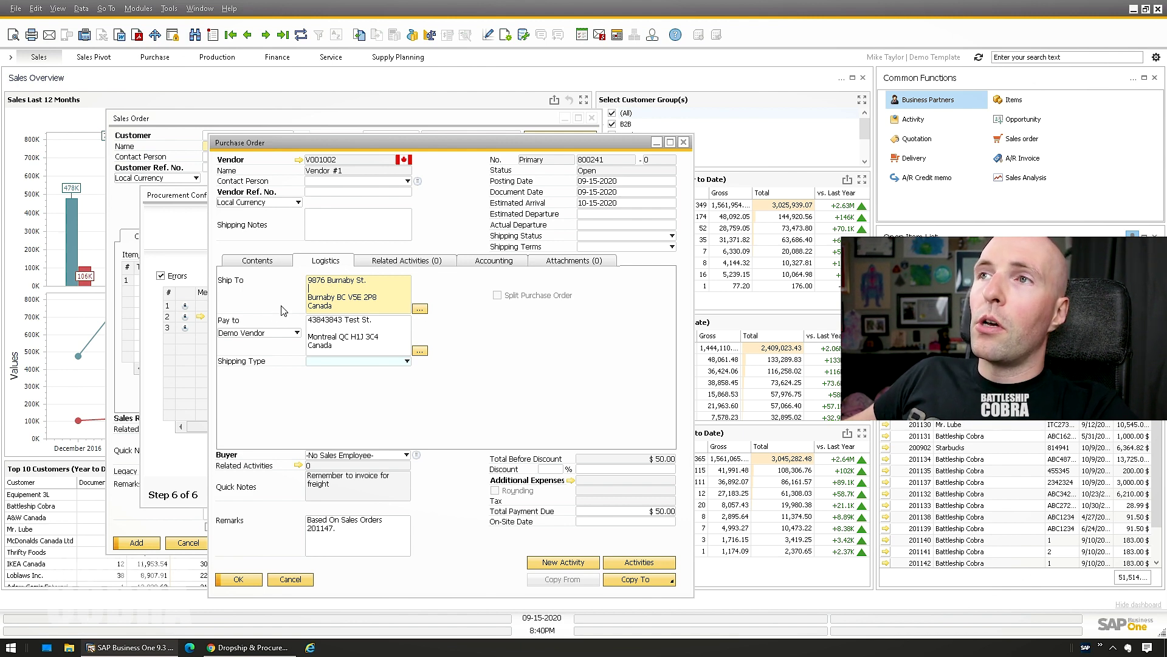
Open the Relationship Map linking the $50.00 purchase order to its $91.50 sales order.
right_click(272, 292)
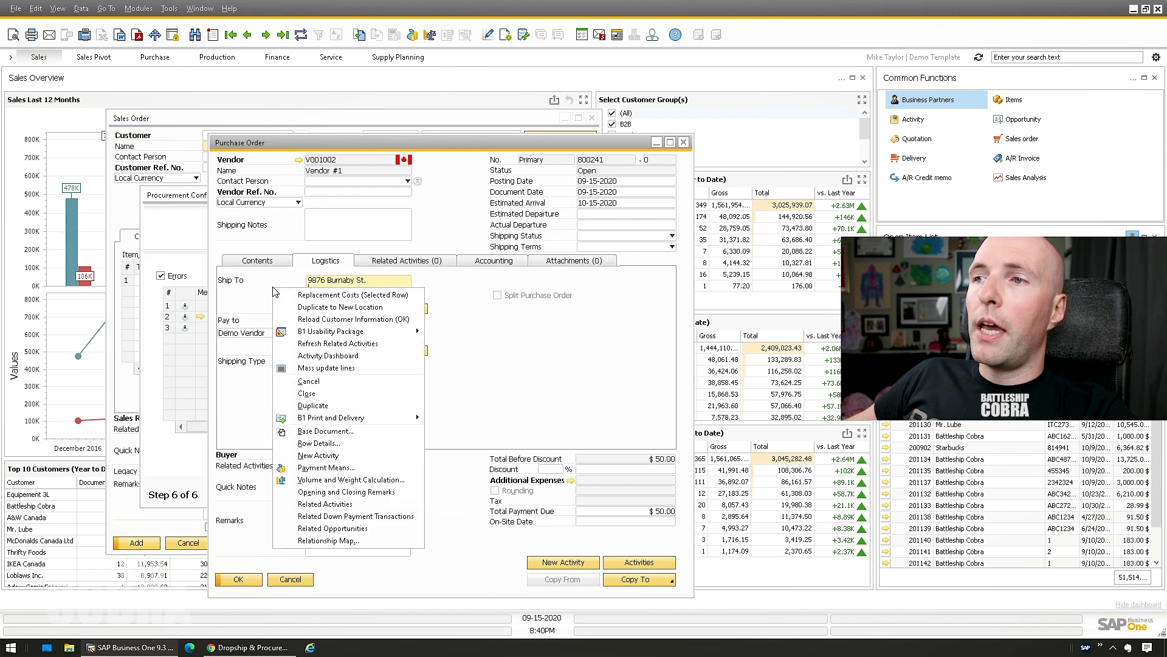
click(328, 540)
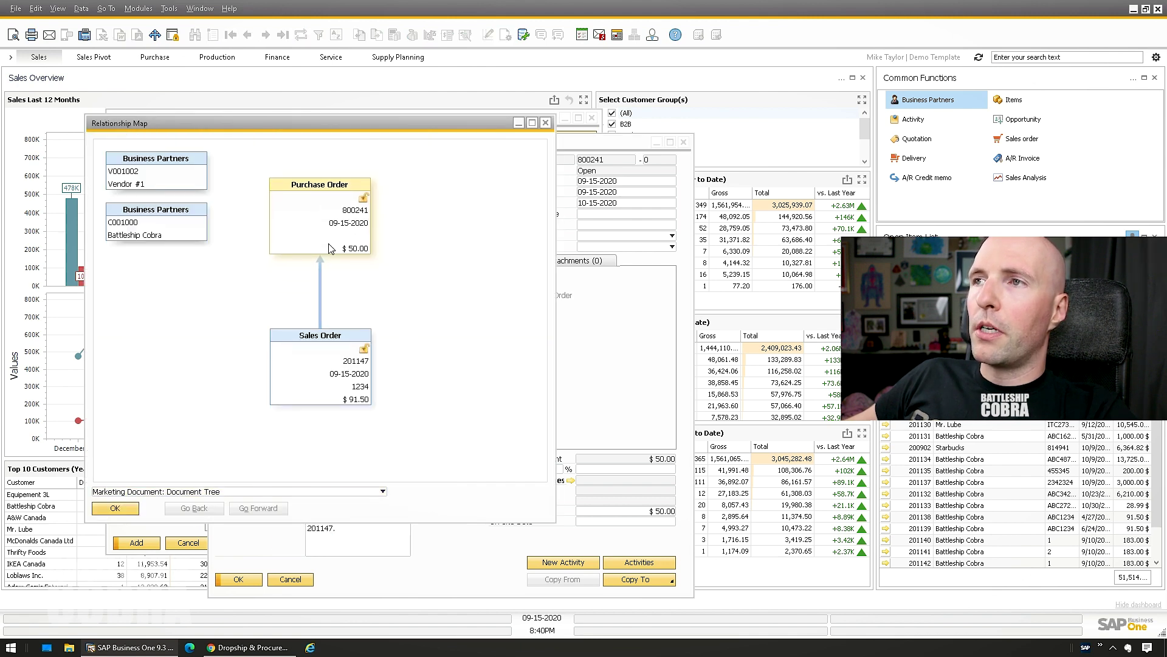